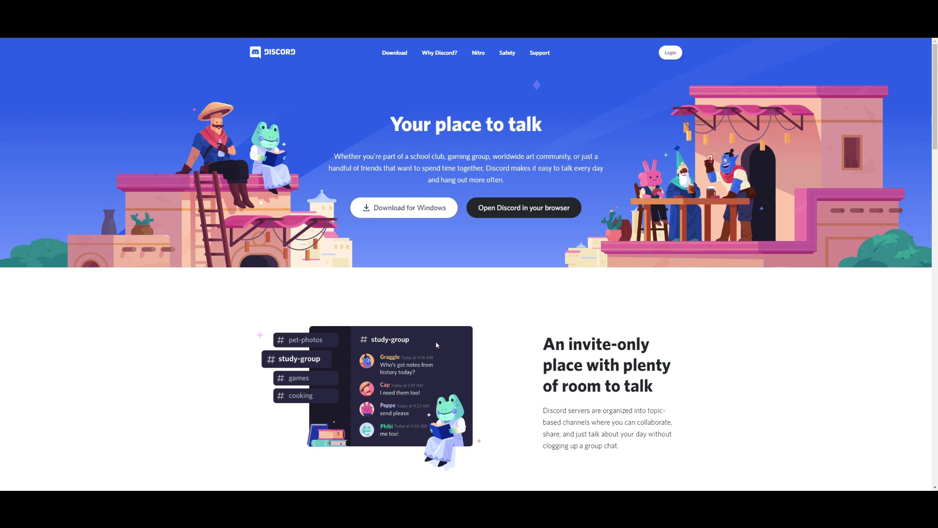
View Discord's login page, the account registration page and the Why Discord? section of the website.
click(670, 53)
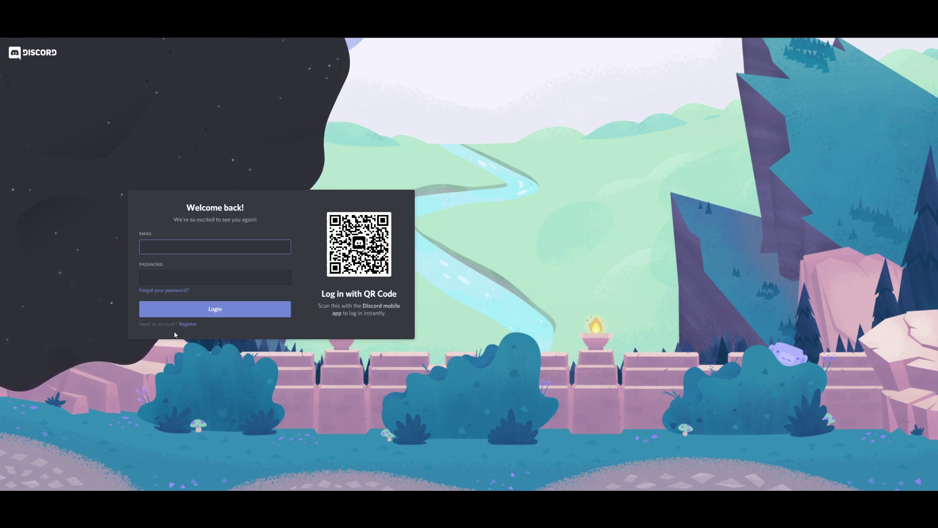
click(188, 324)
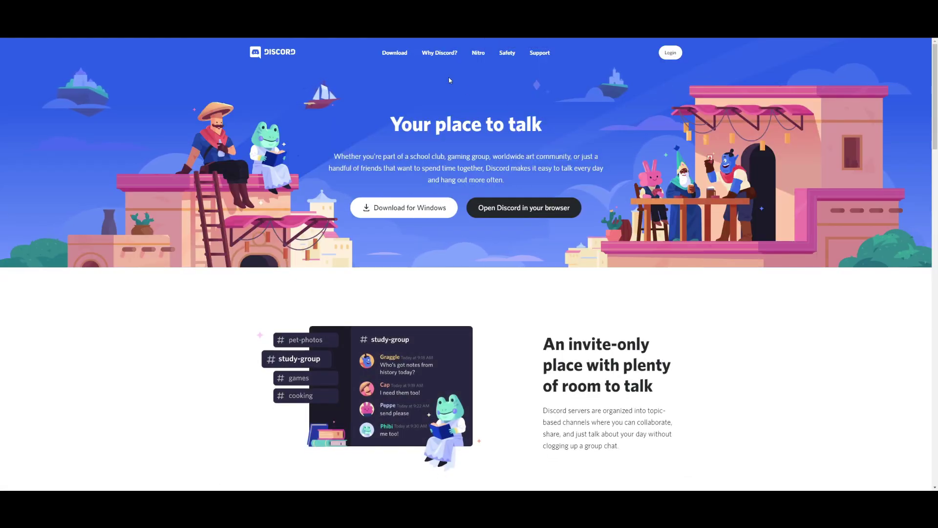
click(439, 53)
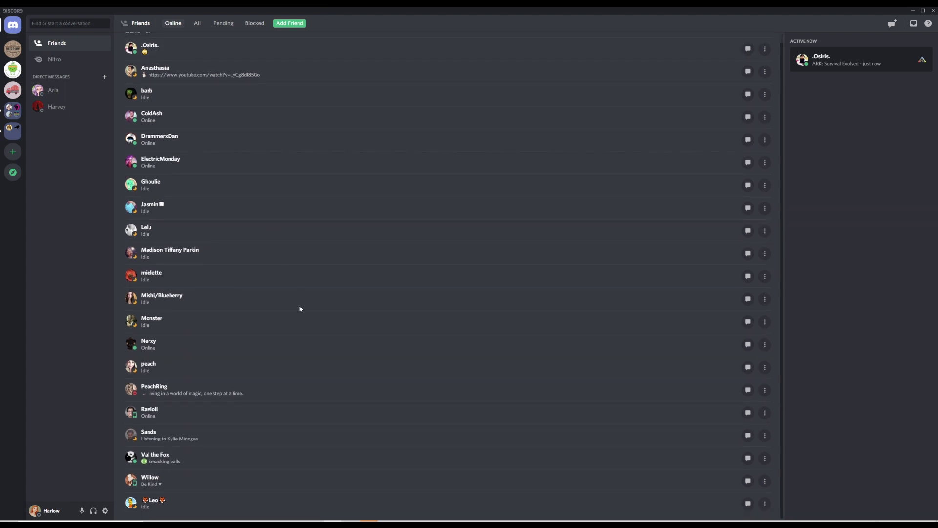
Look through the All, Pending, Blocked and Online friend lists and the Add Friend form.
click(199, 24)
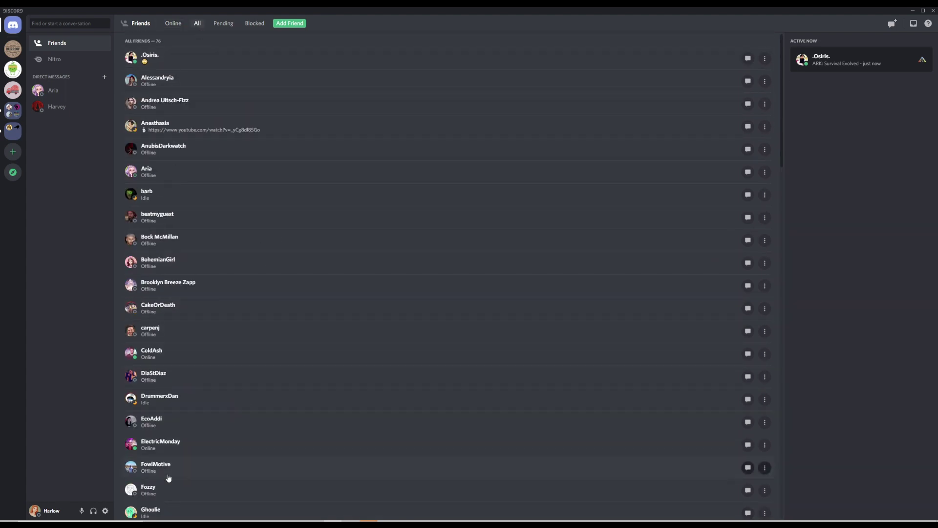
click(217, 24)
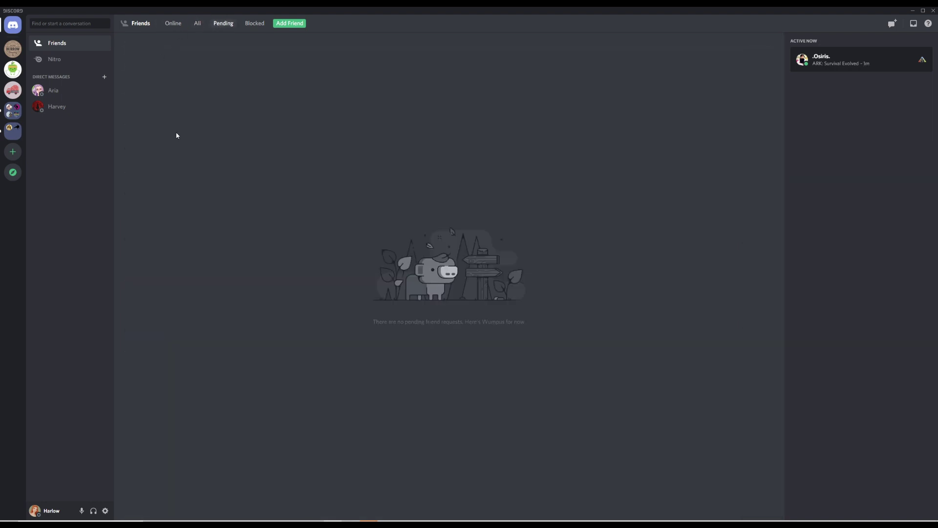
click(254, 25)
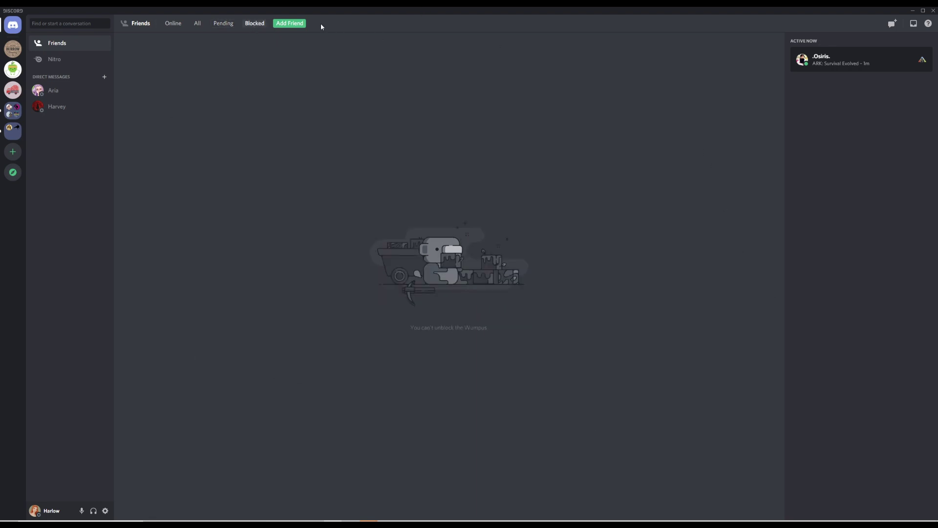
click(295, 27)
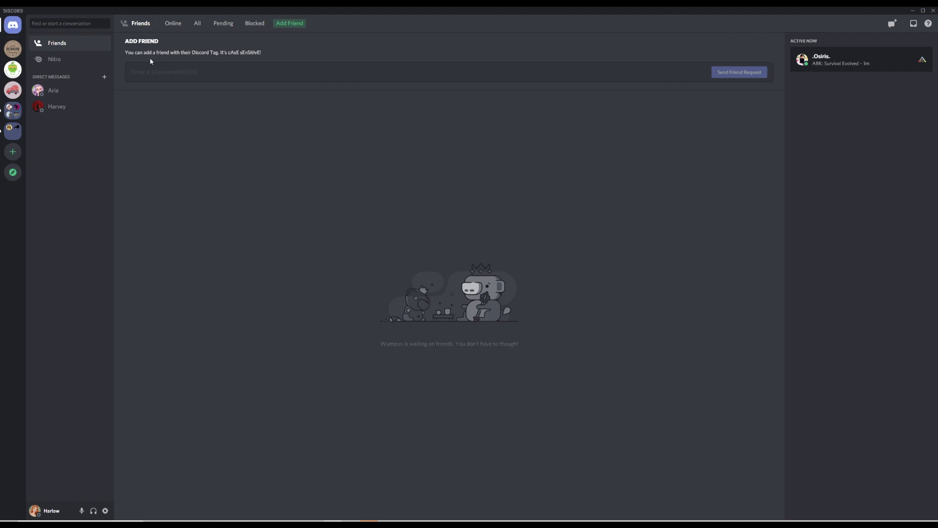
click(221, 24)
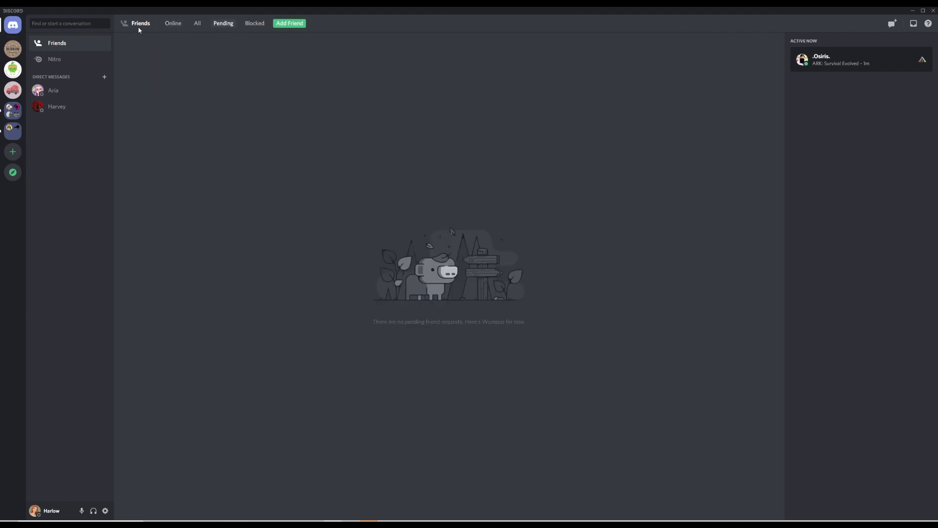
click(173, 23)
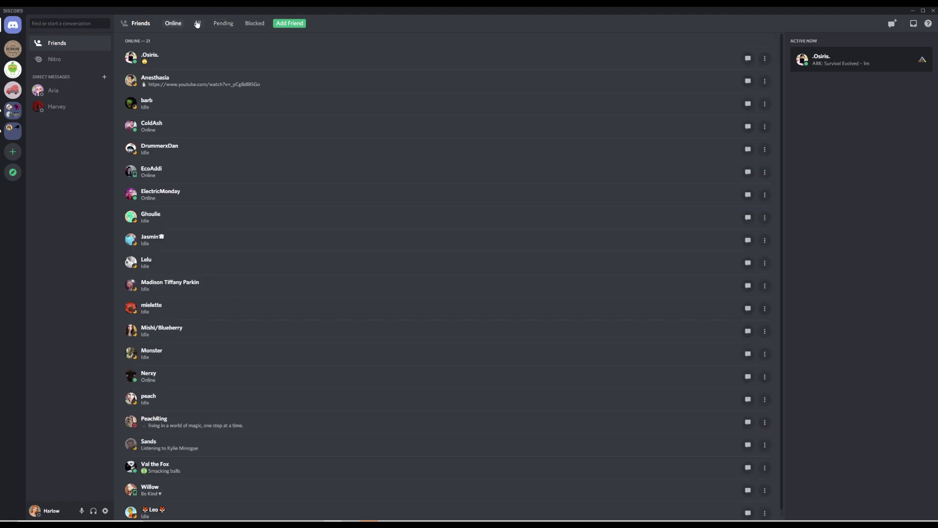
click(198, 24)
click(223, 24)
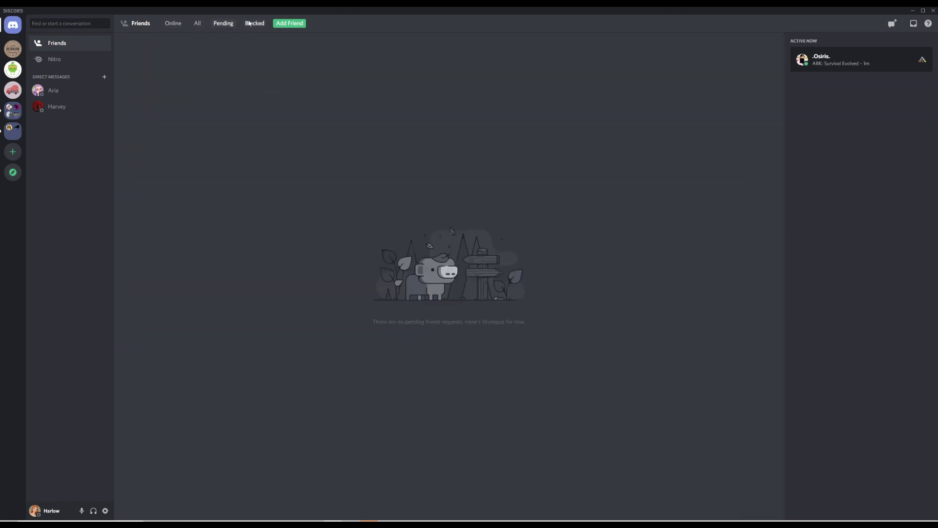
click(254, 24)
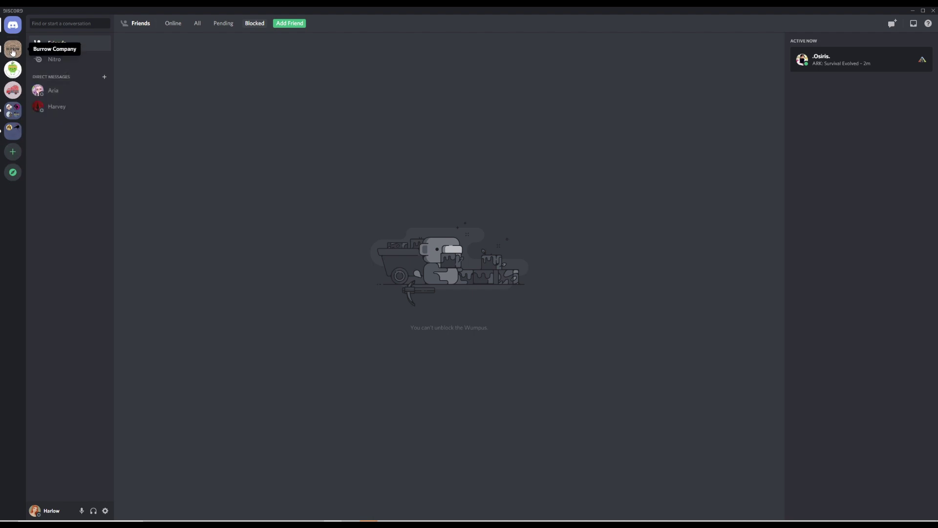
Expand the two server folders to view the servers inside, and collapse both folders again.
click(21, 115)
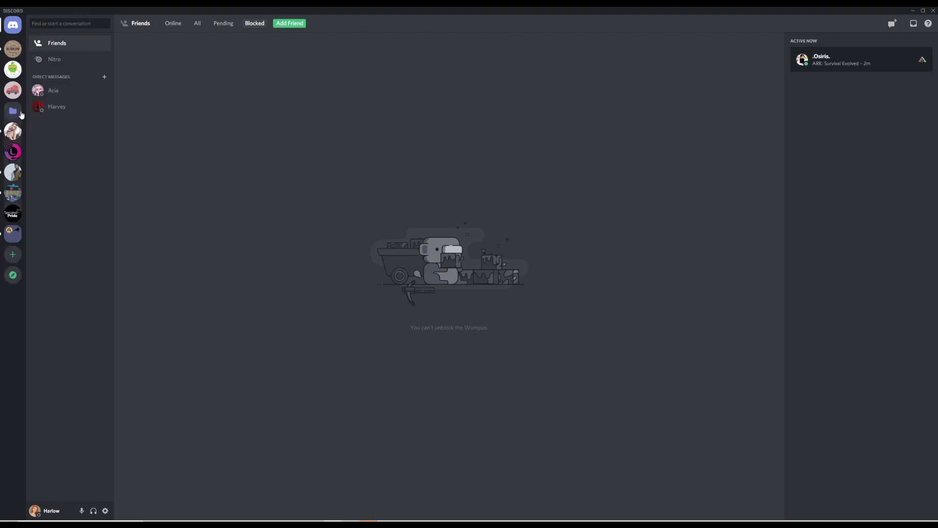
click(14, 237)
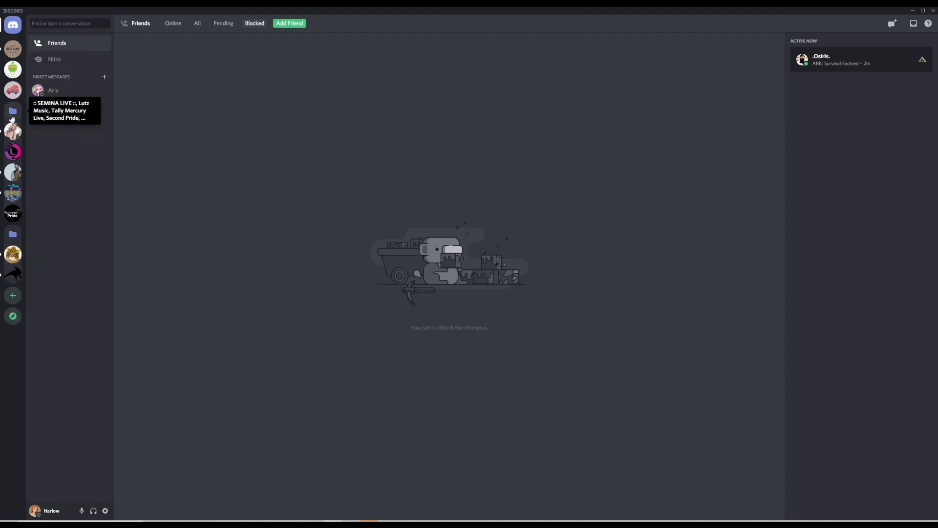
click(12, 117)
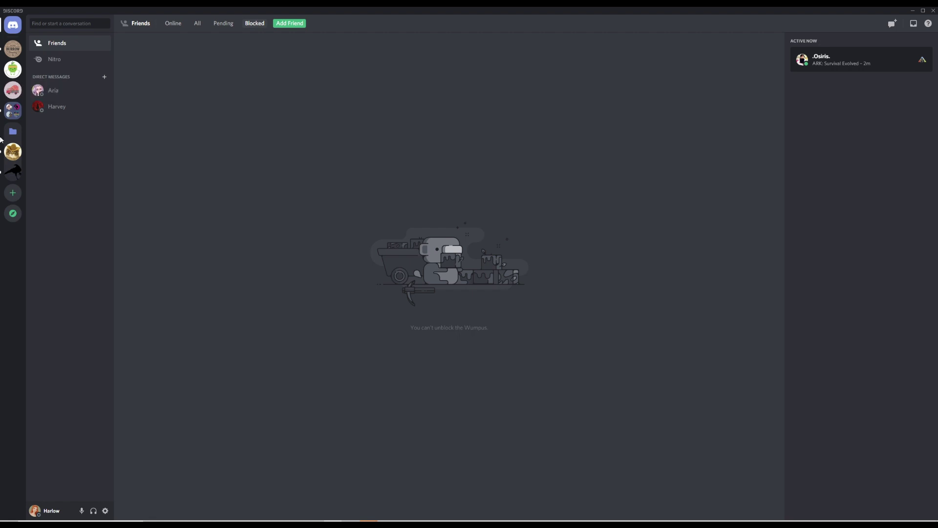
click(12, 111)
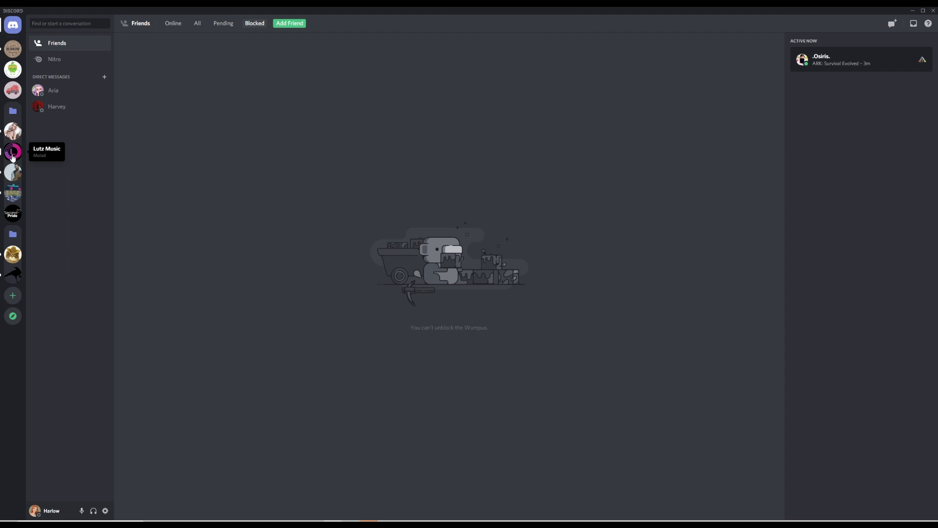
click(15, 238)
click(13, 111)
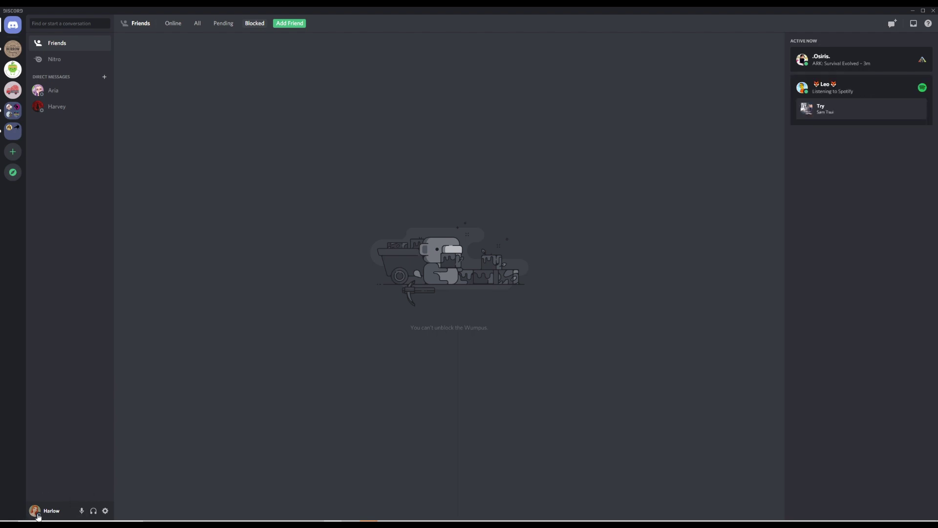
Set the account's presence to Online and save the custom status "currently vlogging!" with clearing after 4 hours.
click(36, 514)
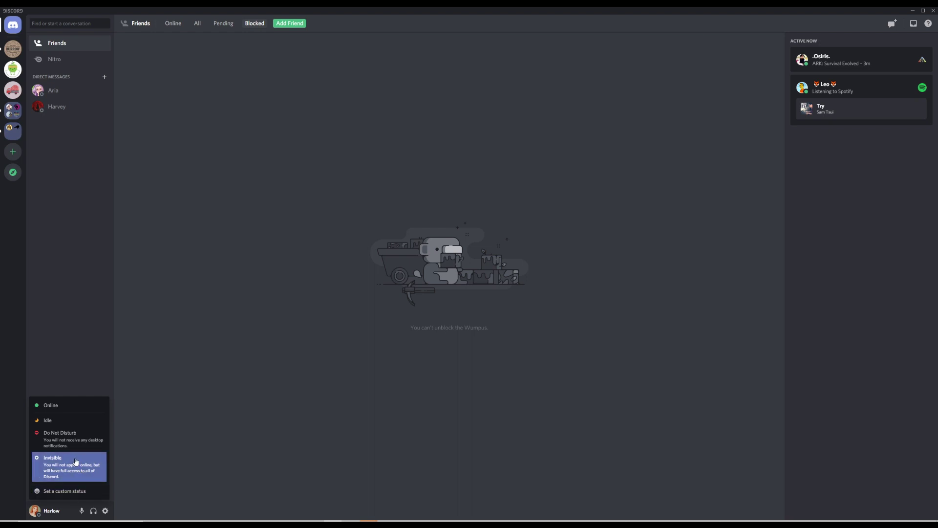
click(50, 406)
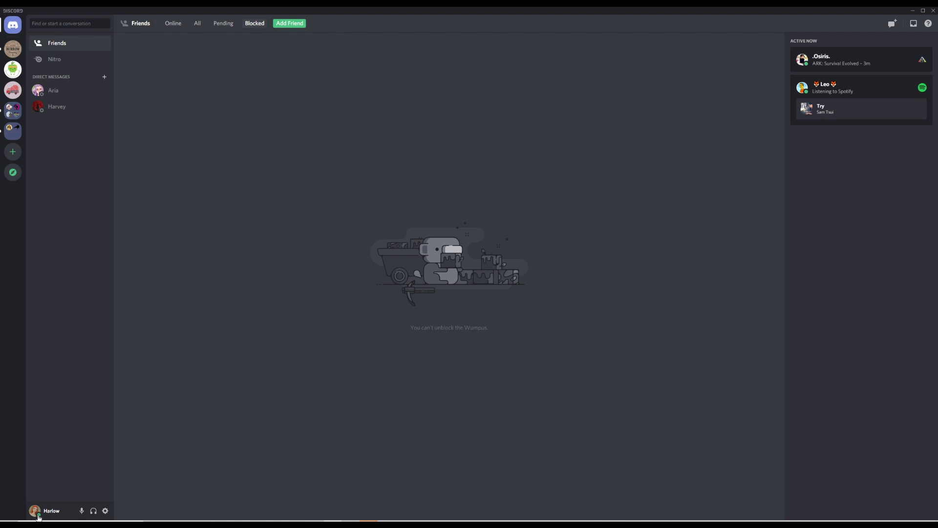
click(38, 516)
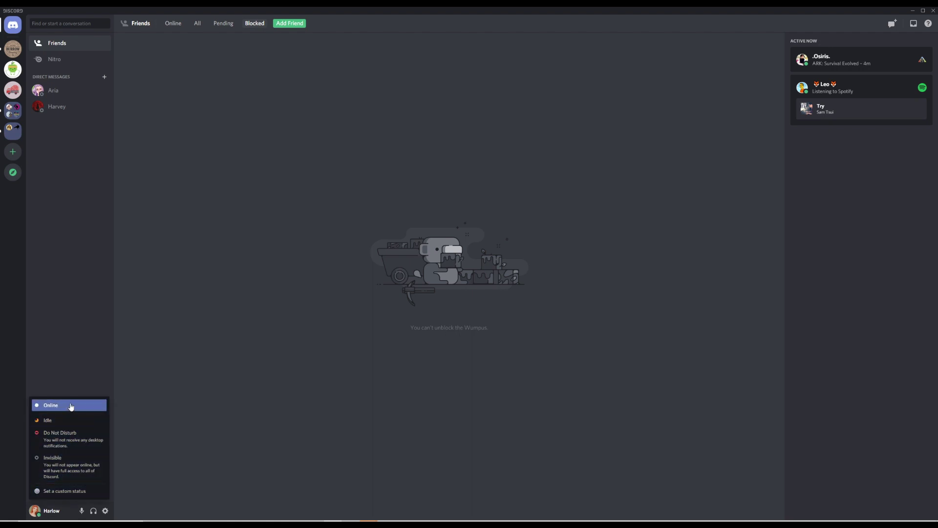
click(77, 491)
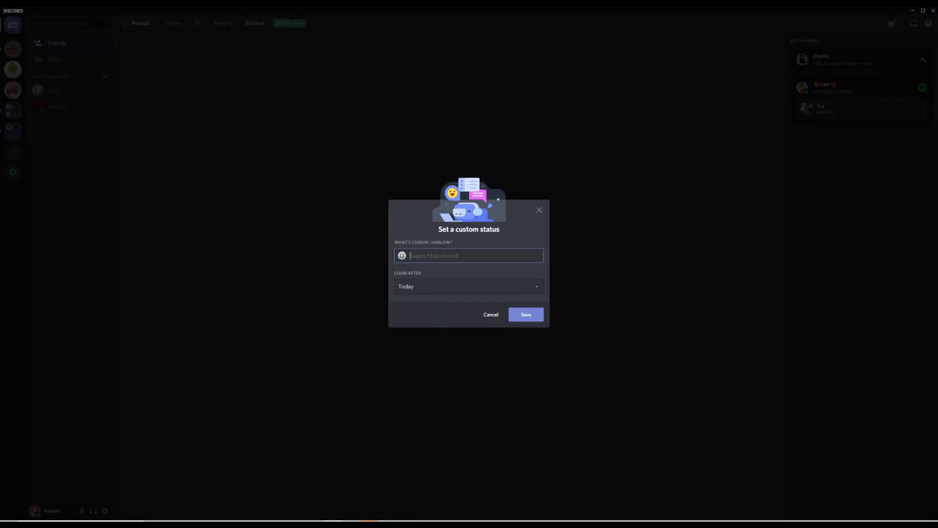
text(currently vlogging!)
click(523, 291)
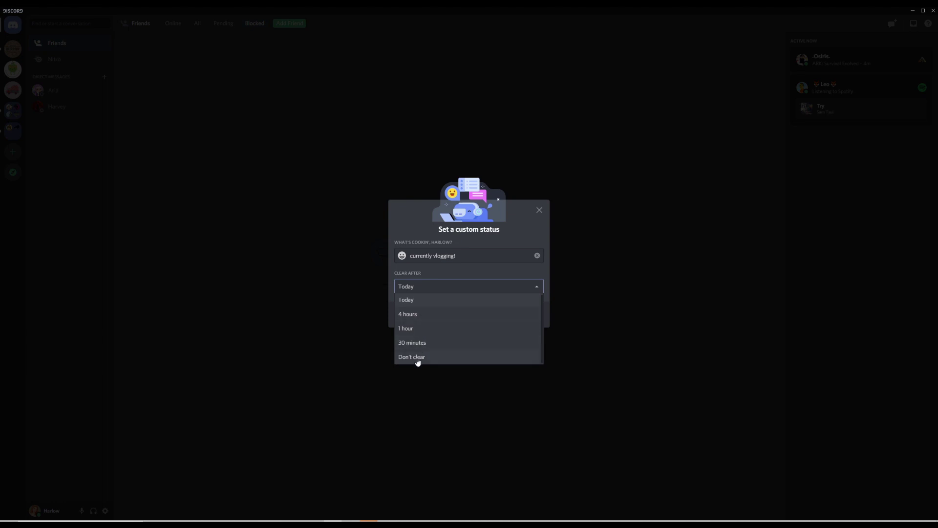
click(405, 319)
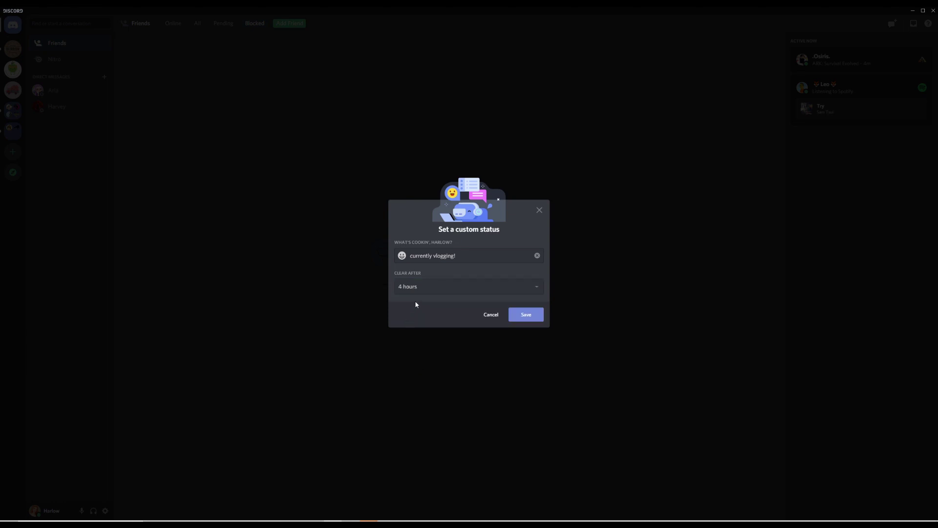
click(527, 317)
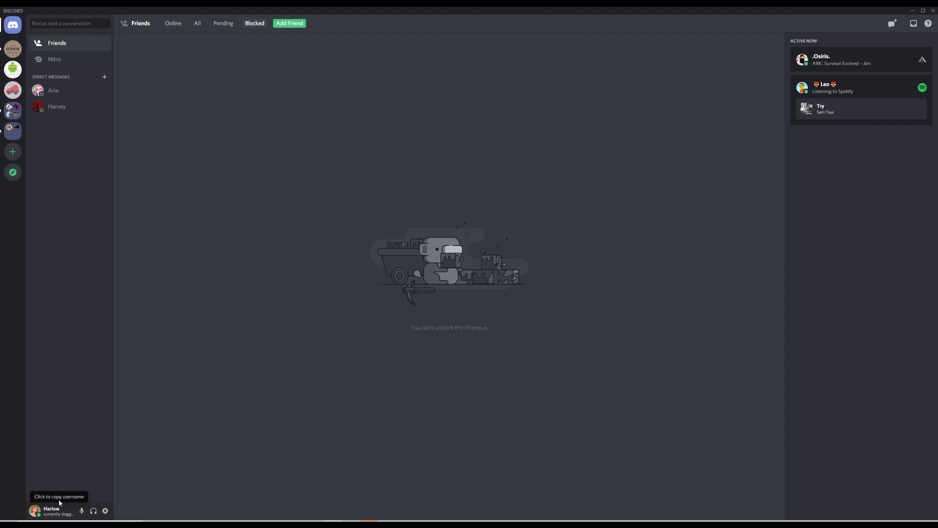
Open the Burrow Company server and set the account's presence to Do Not Disturb.
click(15, 51)
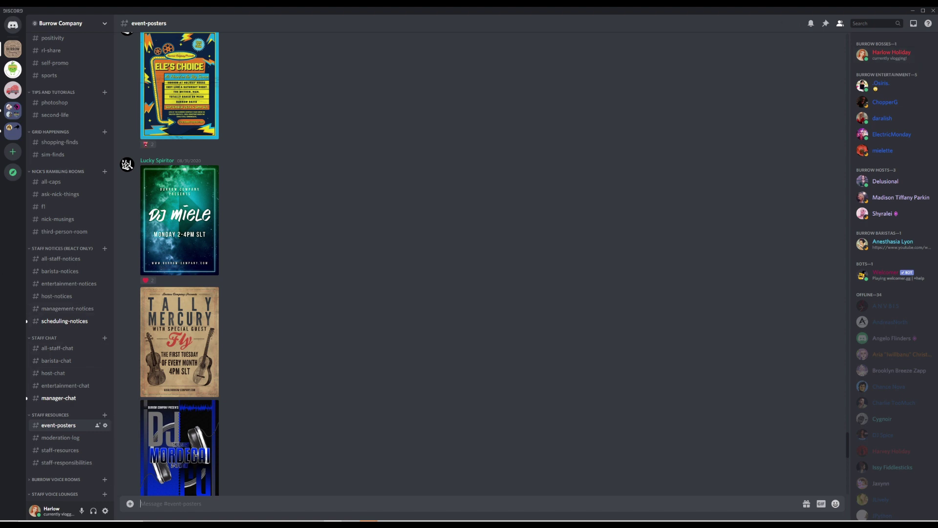
click(35, 513)
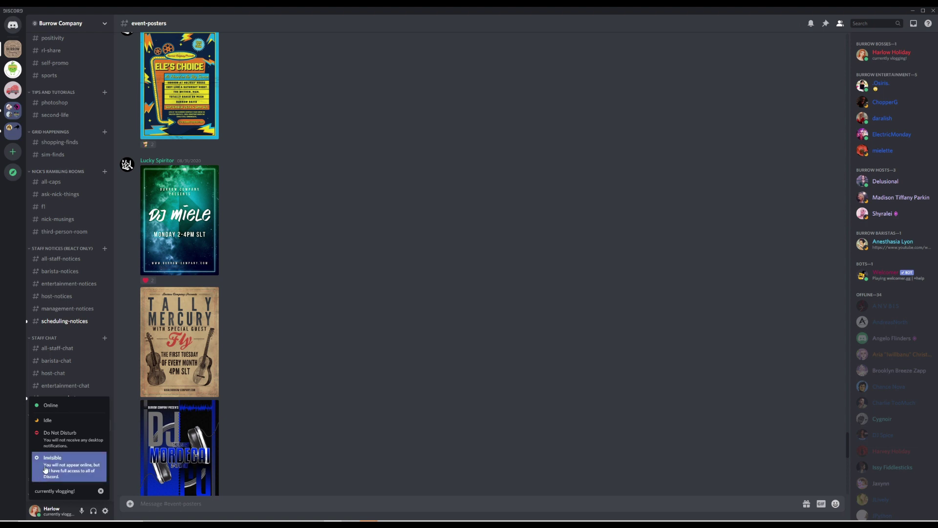
click(54, 434)
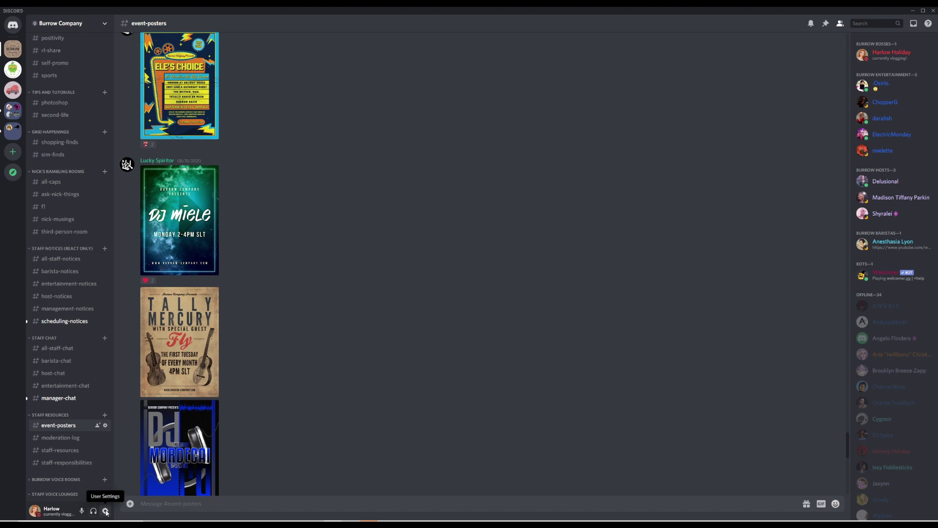
Open the user settings and review the Privacy & Safety options for direct messages, friend requests and data use.
click(106, 512)
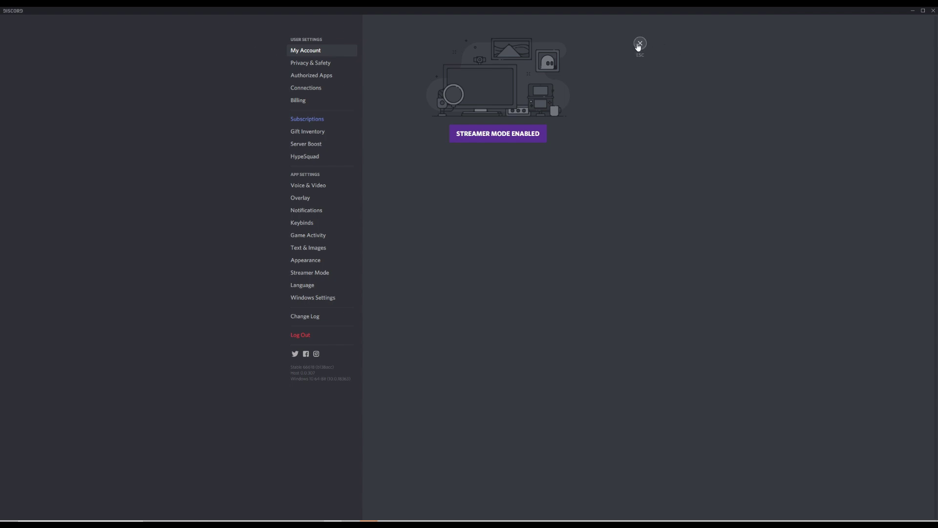
click(308, 64)
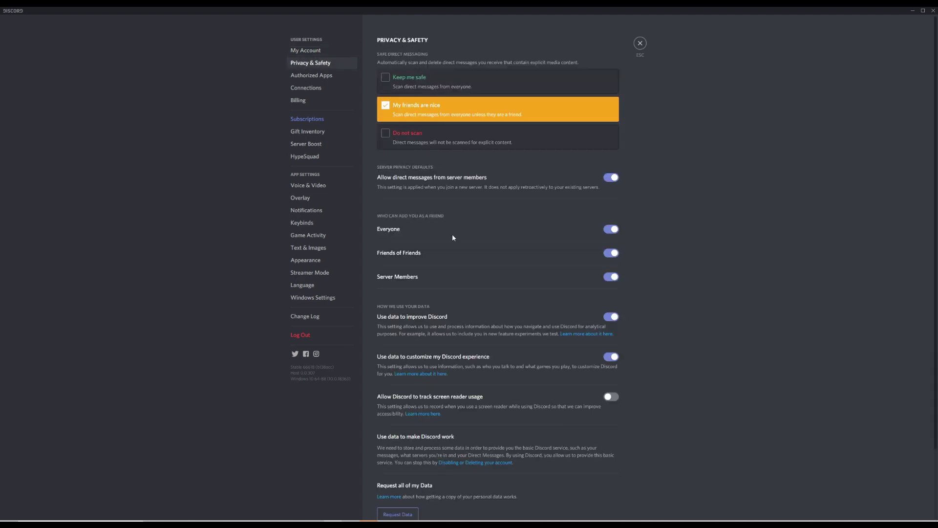
scroll(460, 311, down, 3)
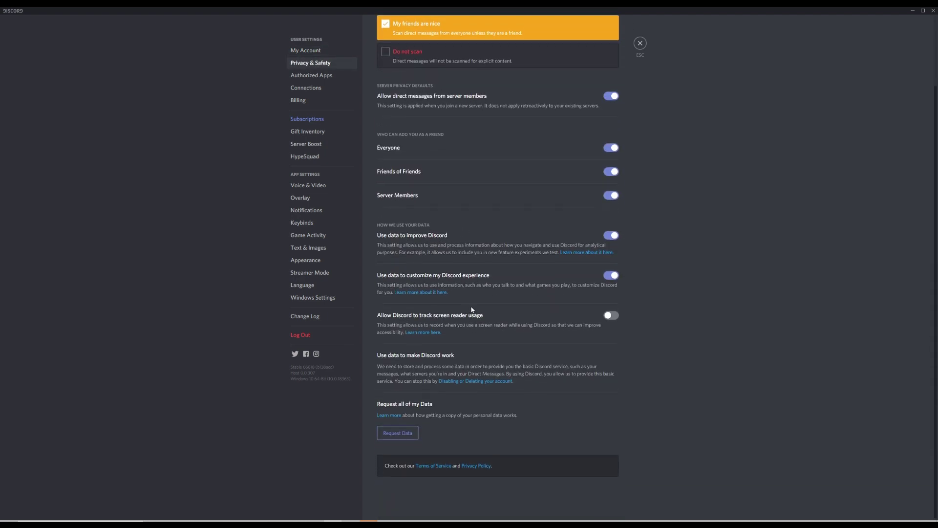
scroll(472, 310, up, 3)
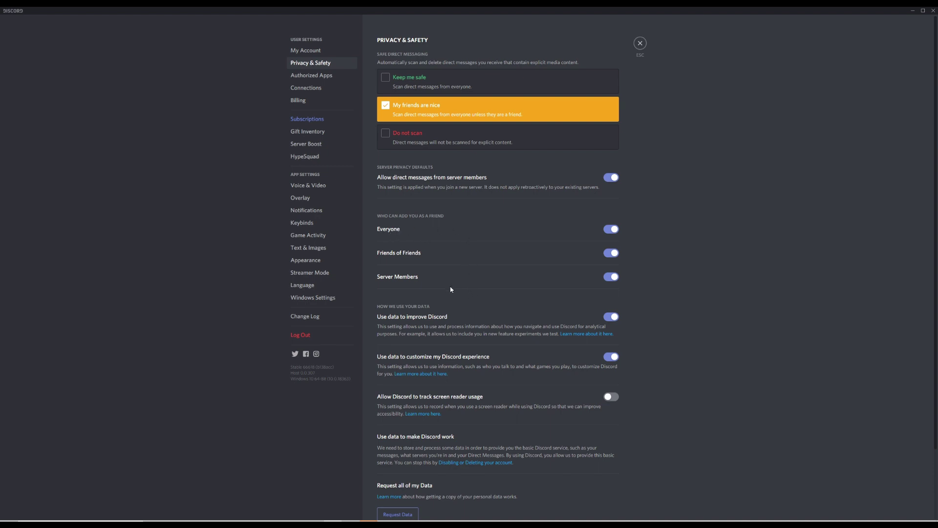
scroll(453, 334, down, 1)
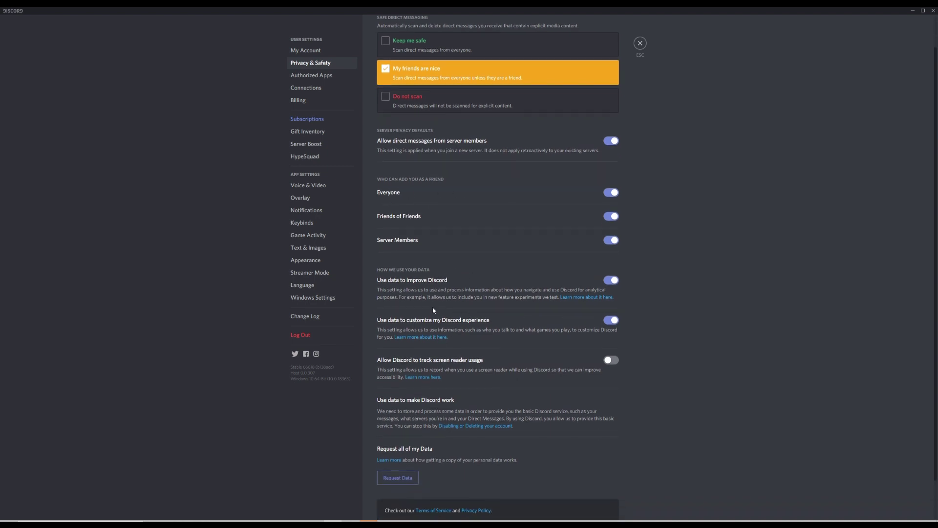
scroll(453, 343, down, 1)
scroll(443, 351, up, 2)
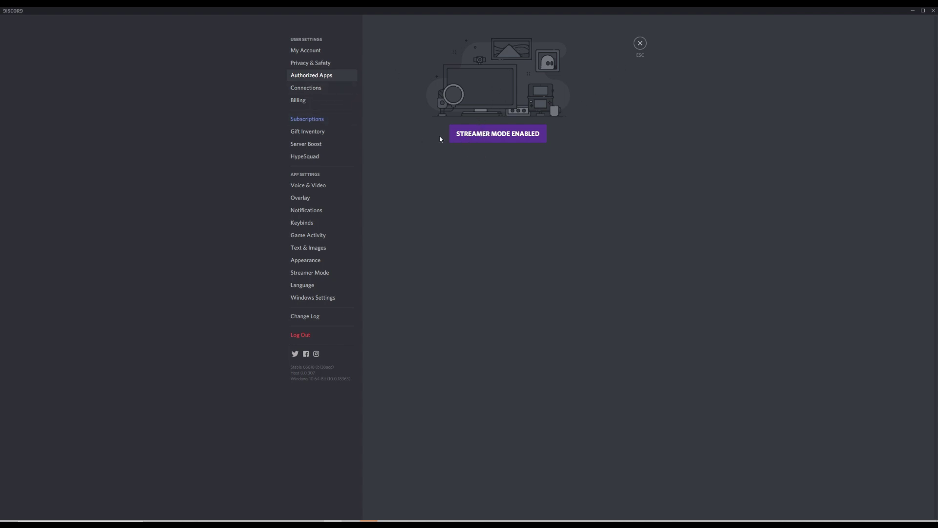
View the Connections, Billing and Subscriptions pages of the user settings.
click(302, 89)
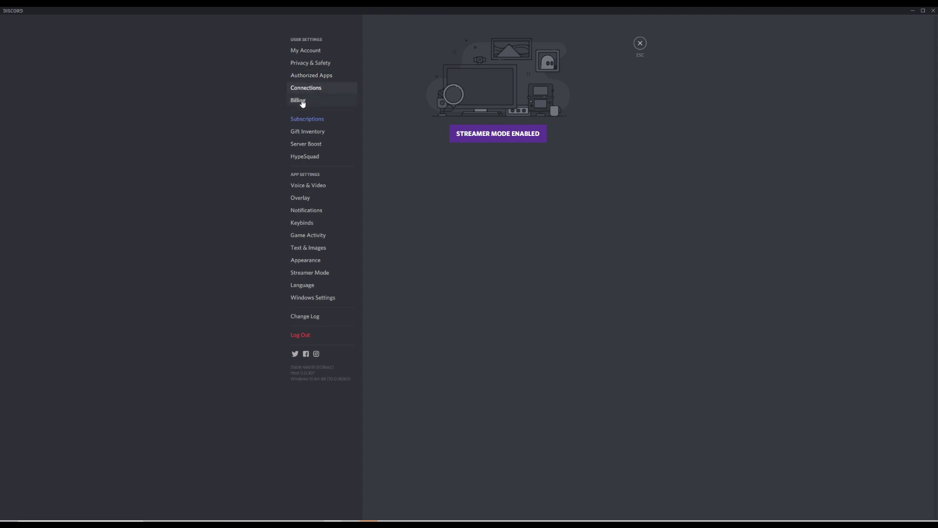
click(303, 102)
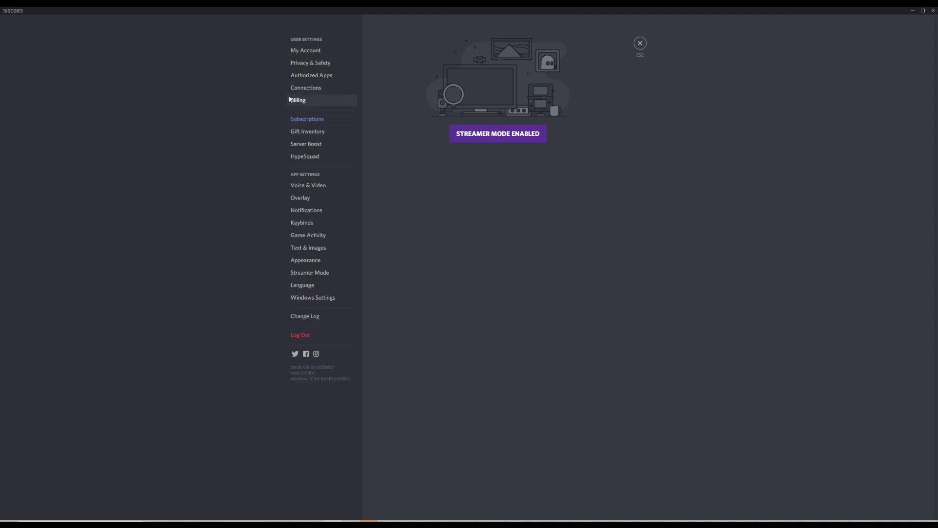
click(308, 120)
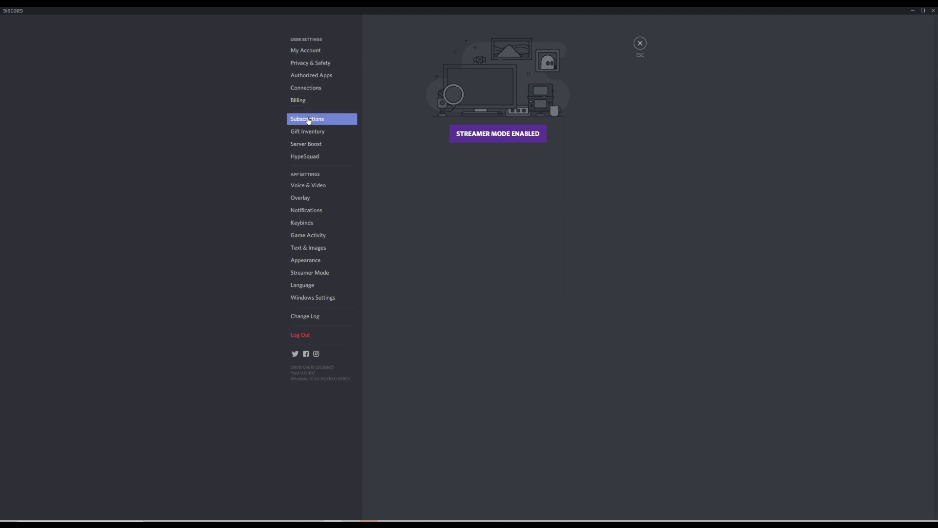
View the Gift Inventory, Server Boost and HypeSquad pages of the user settings.
click(300, 132)
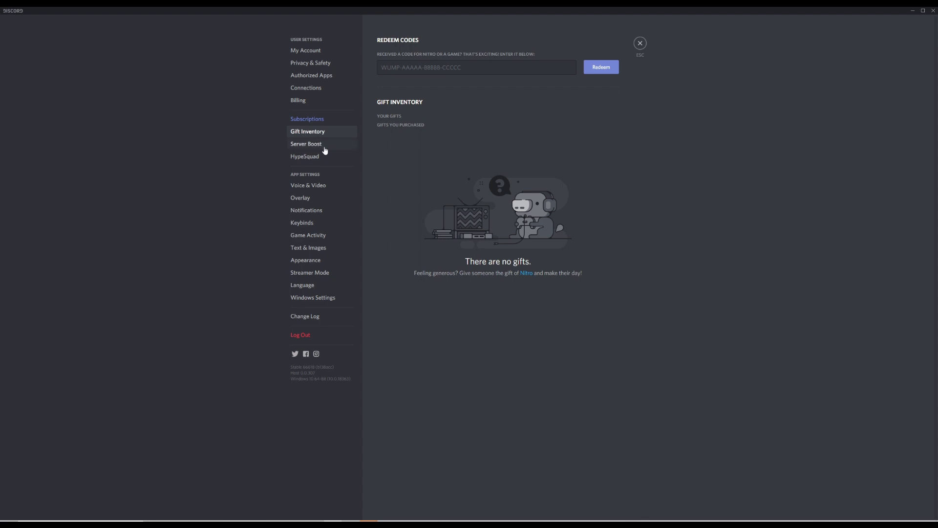
click(312, 143)
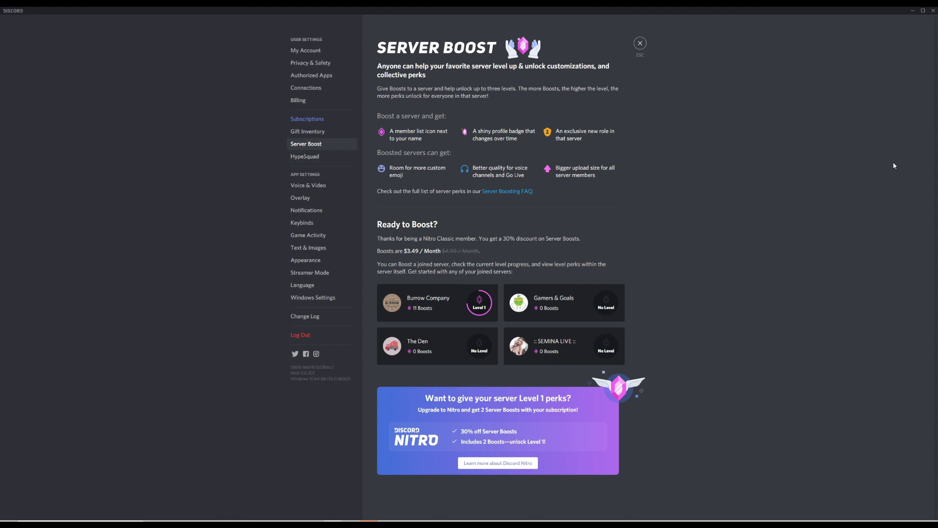
click(302, 157)
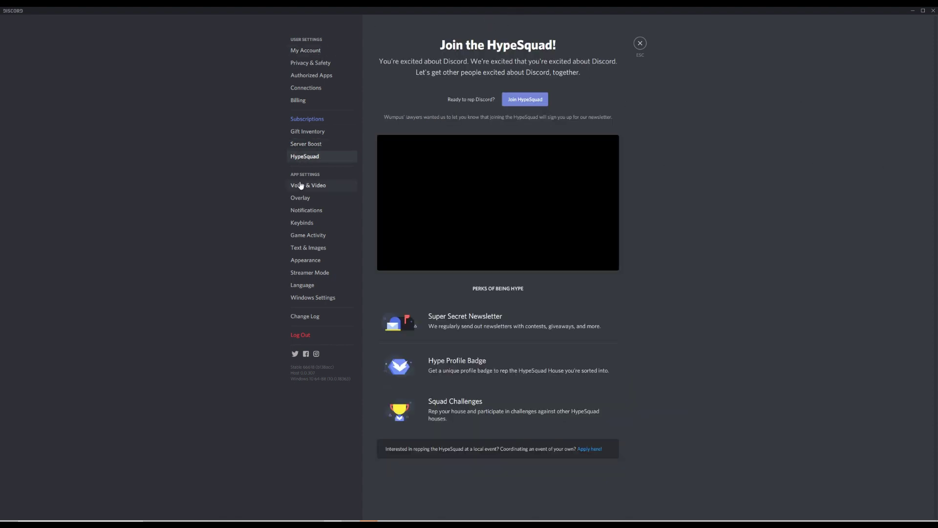
Review the Voice & Video, Overlay and Notifications settings, dismissing the microphone access alert.
click(300, 185)
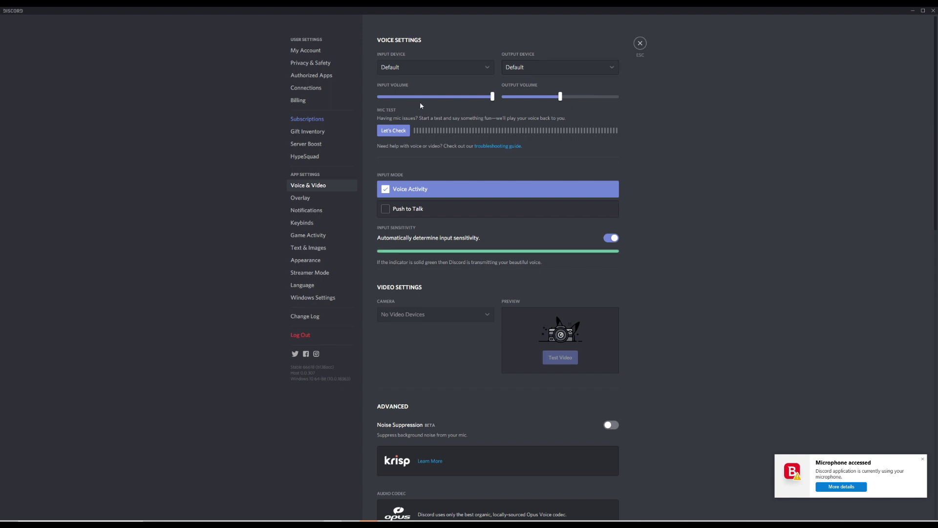
scroll(648, 231, down, 3)
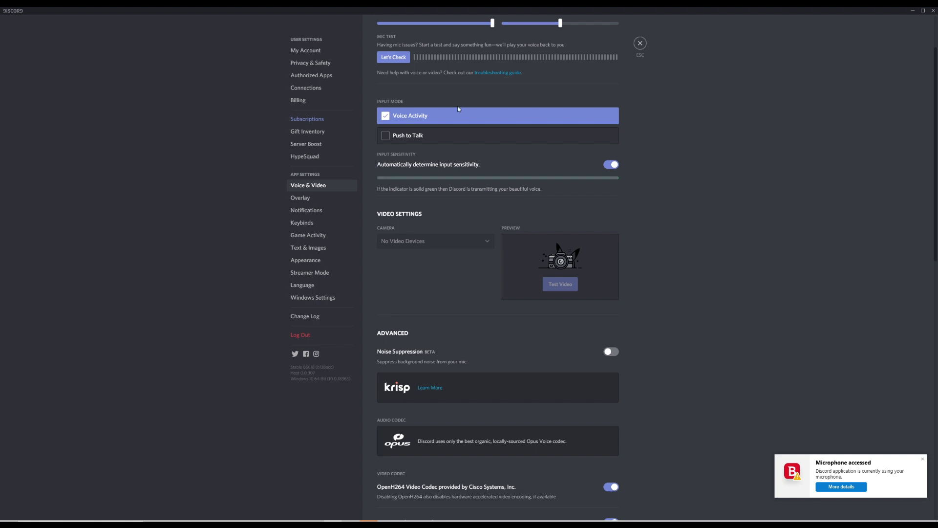
click(923, 458)
scroll(704, 330, up, 3)
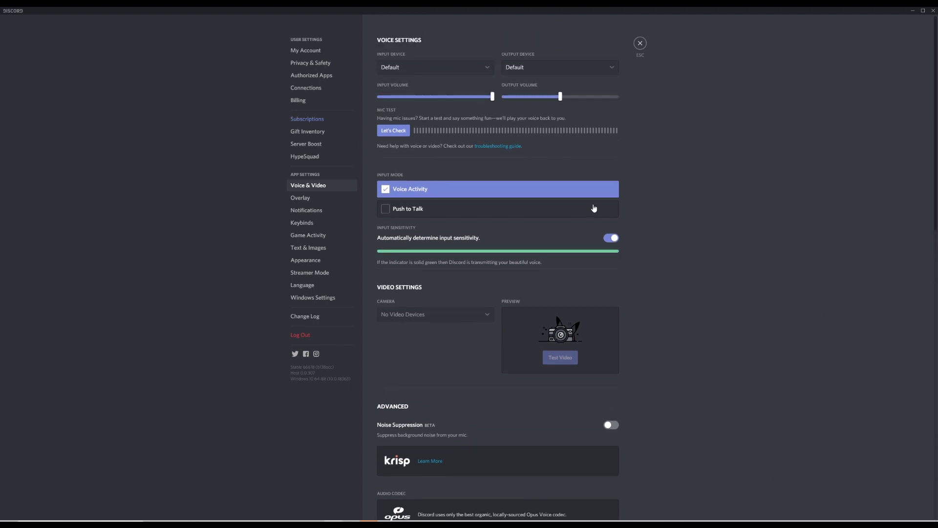
click(299, 198)
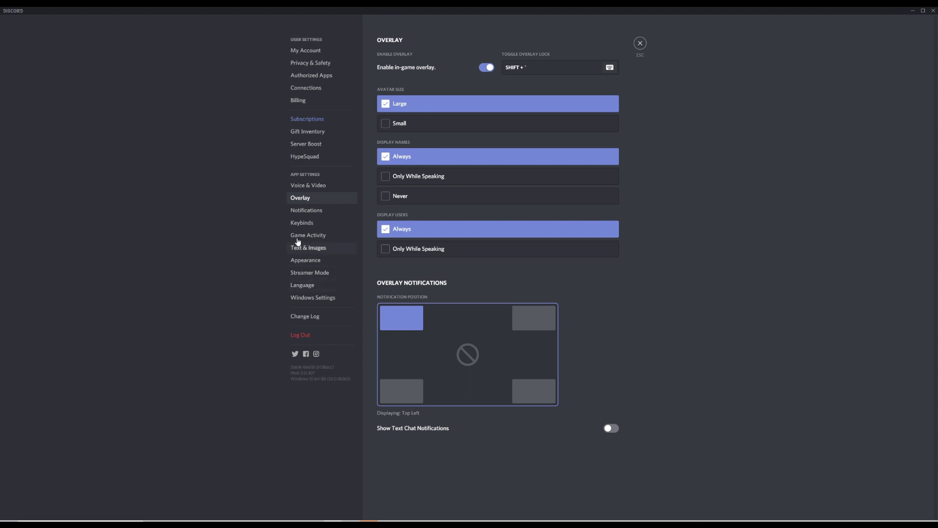
click(299, 211)
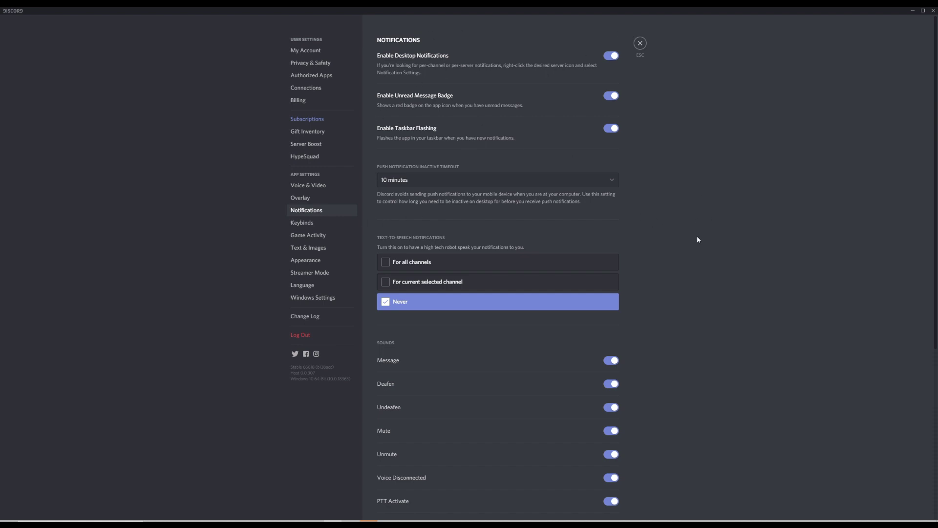
In the Game Activity settings, switch the display of the currently running game as a status message on and back off.
click(301, 241)
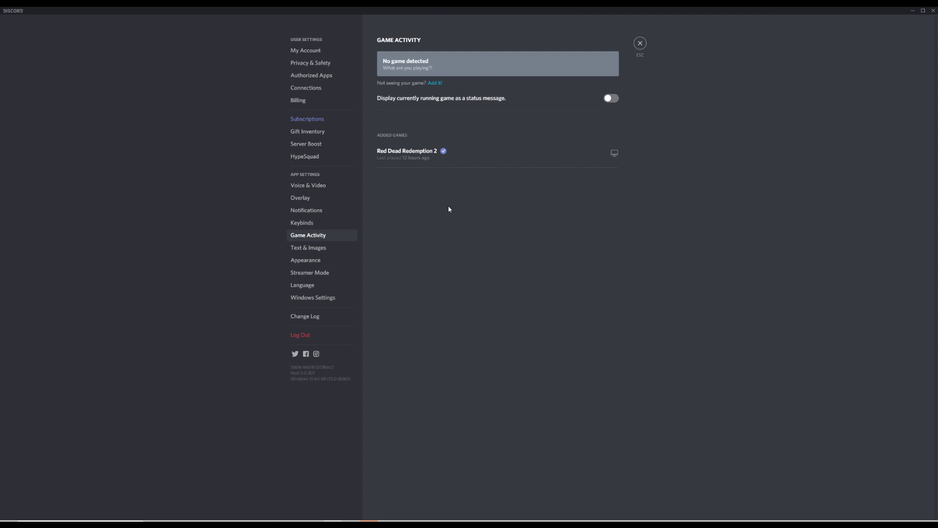
click(614, 99)
click(614, 99)
mouse_move(369, 524)
View the Text & Images, Appearance and Streamer Mode settings, and close the user settings.
click(315, 250)
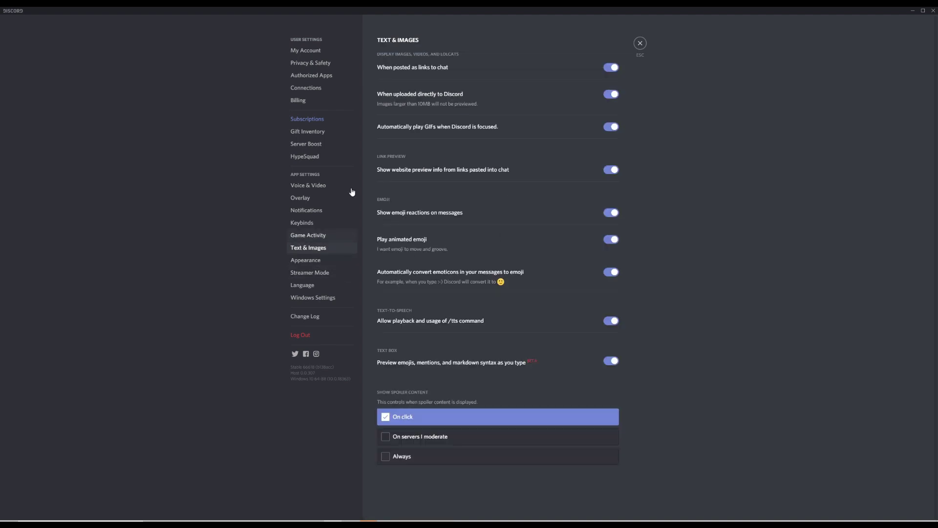
click(311, 264)
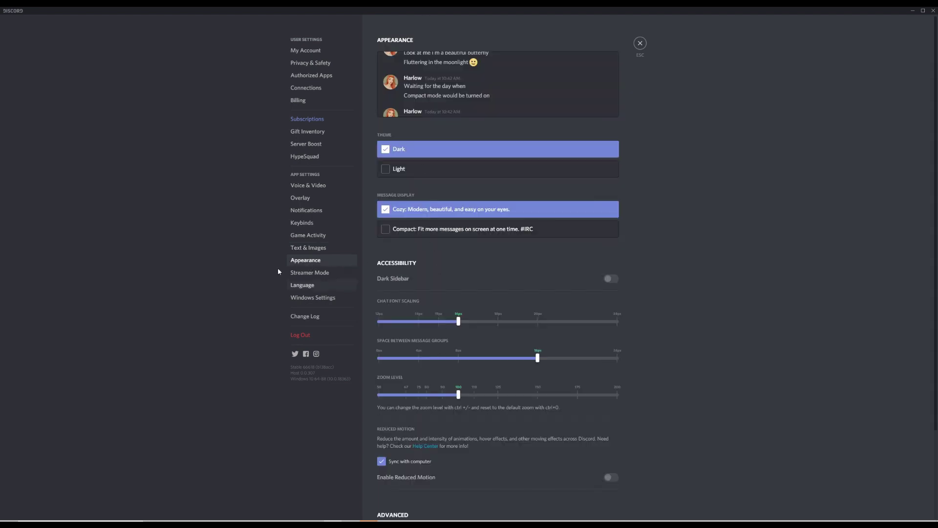
click(308, 277)
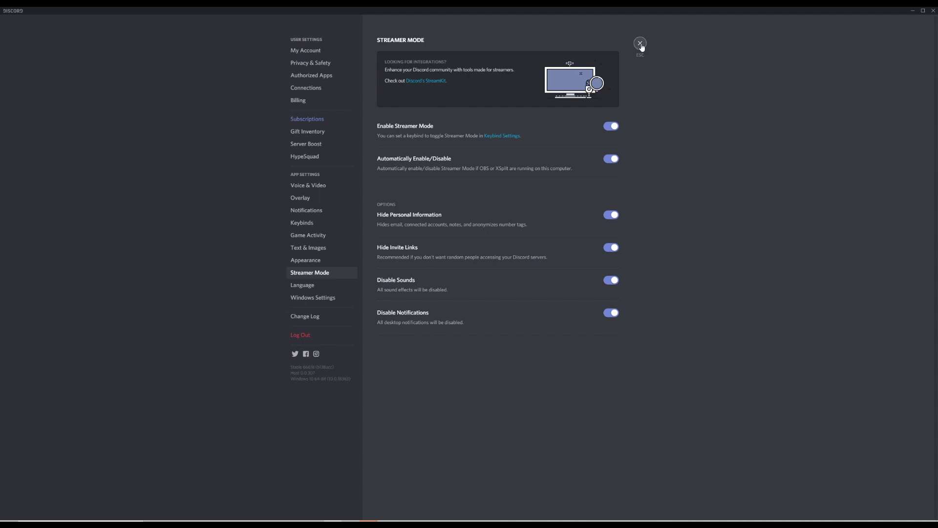
click(640, 45)
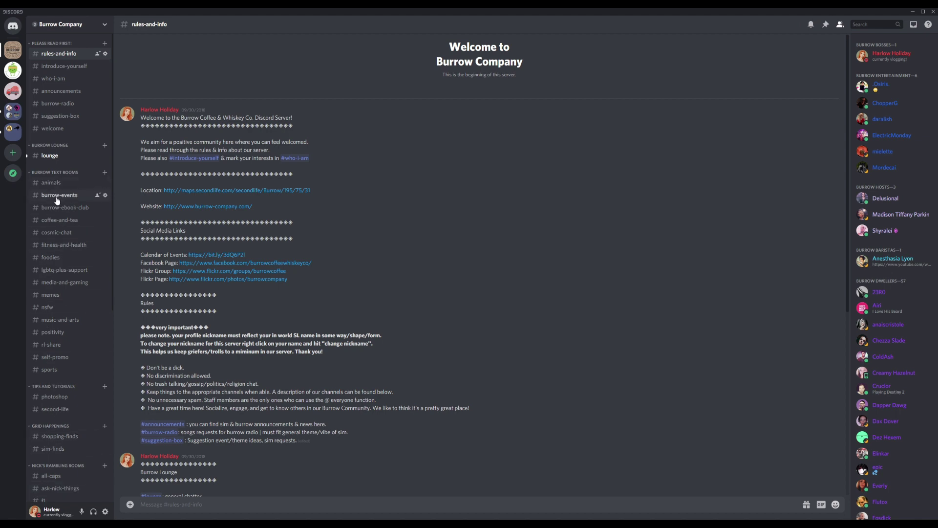
Look through the Burrow Company server's full list of channel categories, from the rules section to the staff voice lounges.
scroll(55, 233, down, 5)
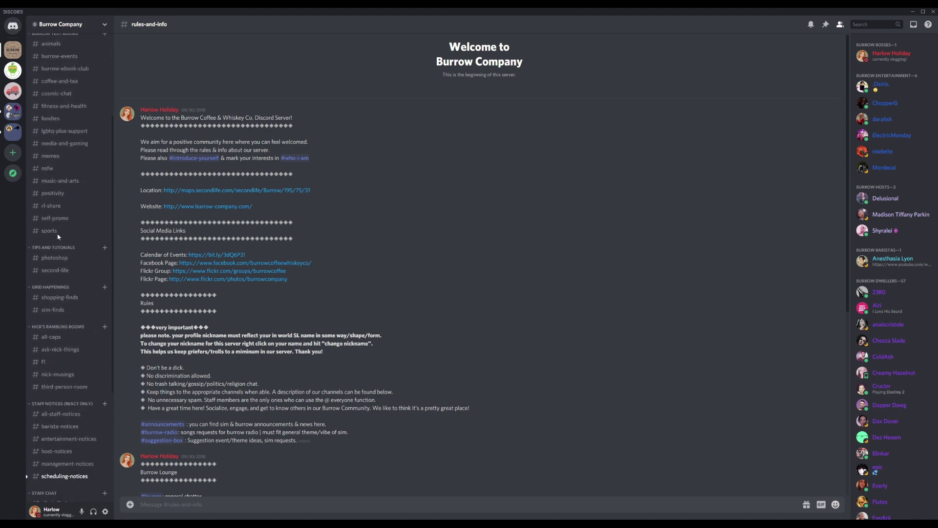
scroll(58, 234, down, 1)
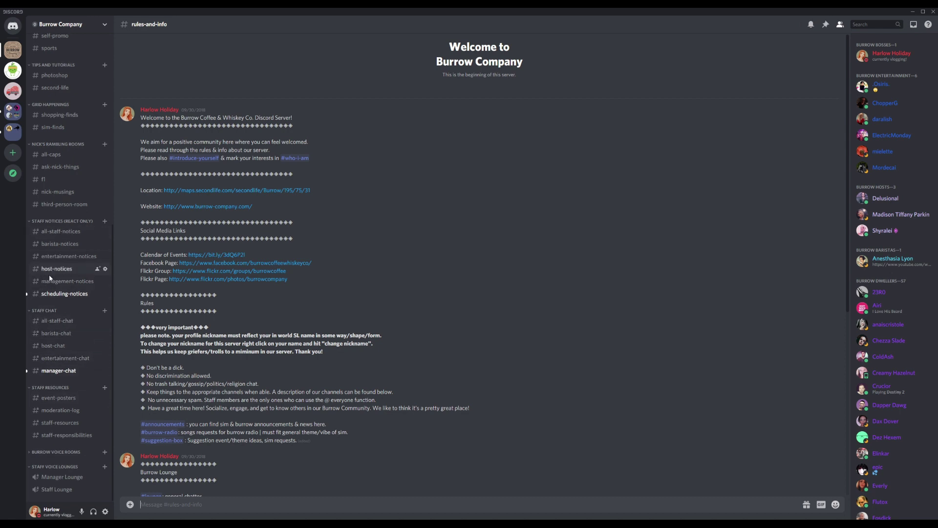
scroll(51, 279, up, 3)
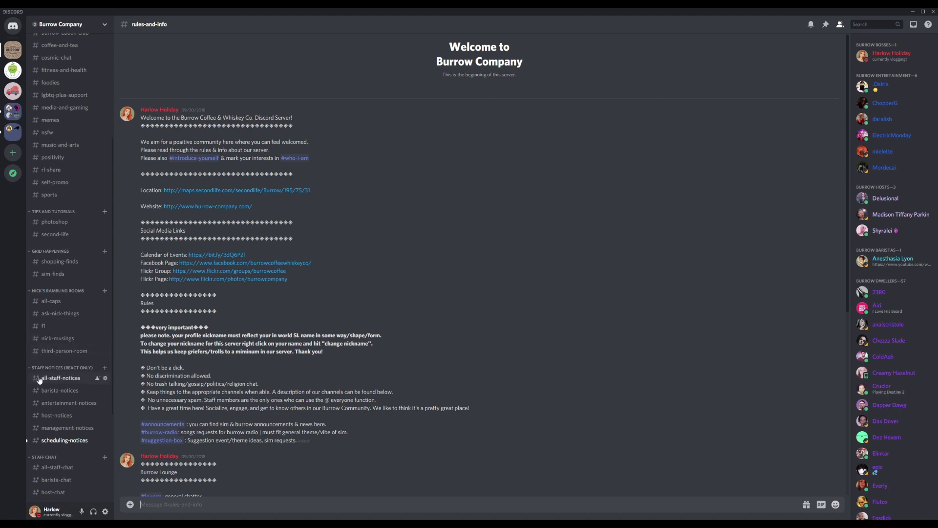
scroll(48, 357, up, 1)
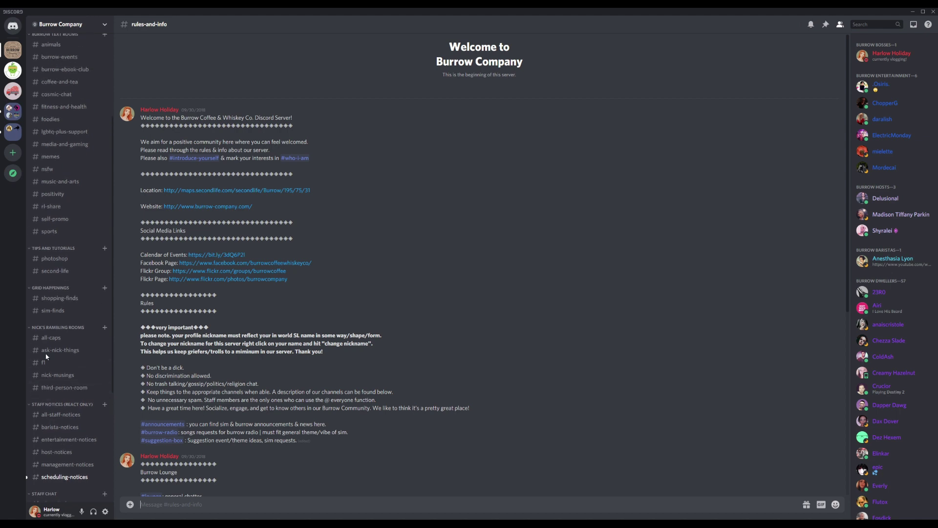
scroll(51, 355, up, 2)
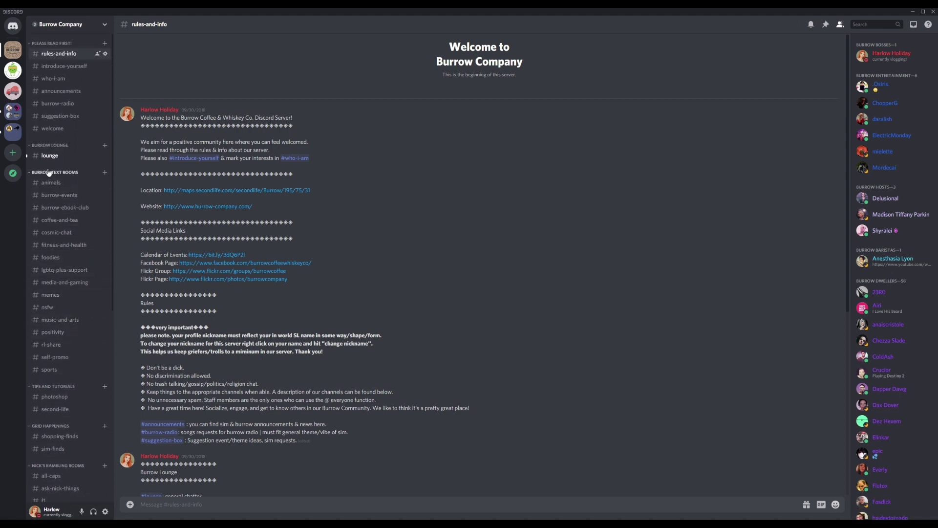
scroll(76, 306, down, 3)
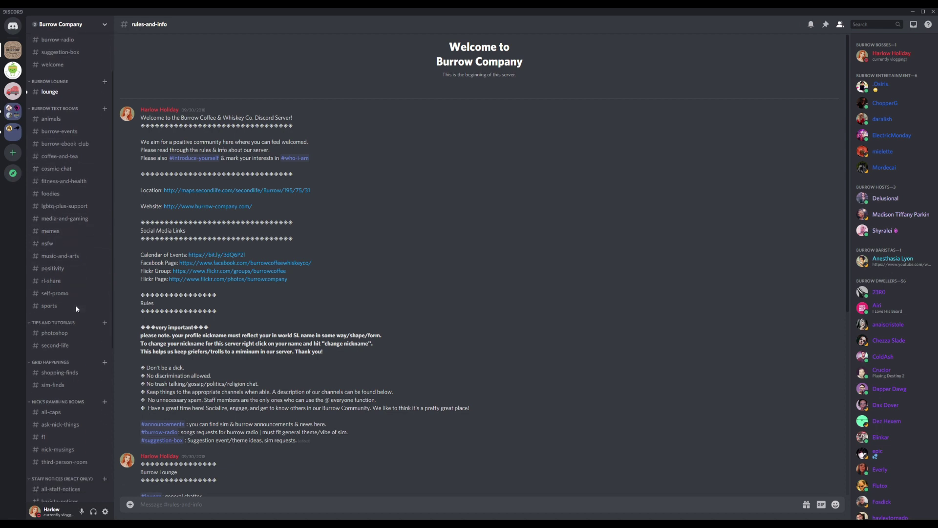
scroll(79, 309, down, 3)
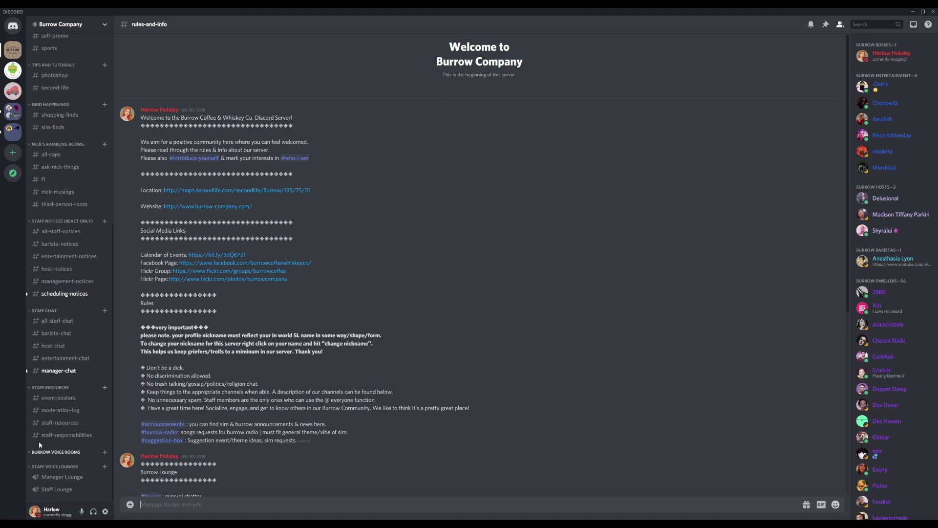
Collapse the Staff Chat, Staff Notices and Staff Resources categories in the channel list.
click(30, 312)
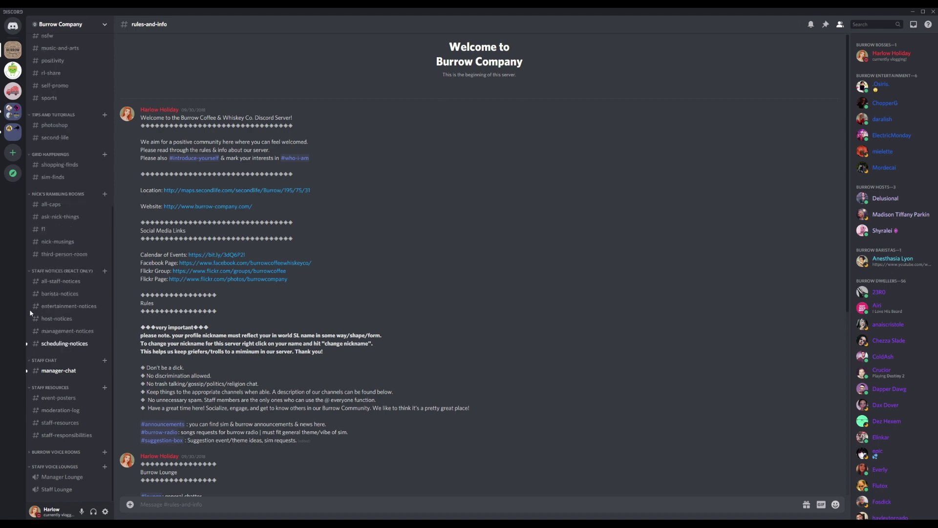
click(30, 271)
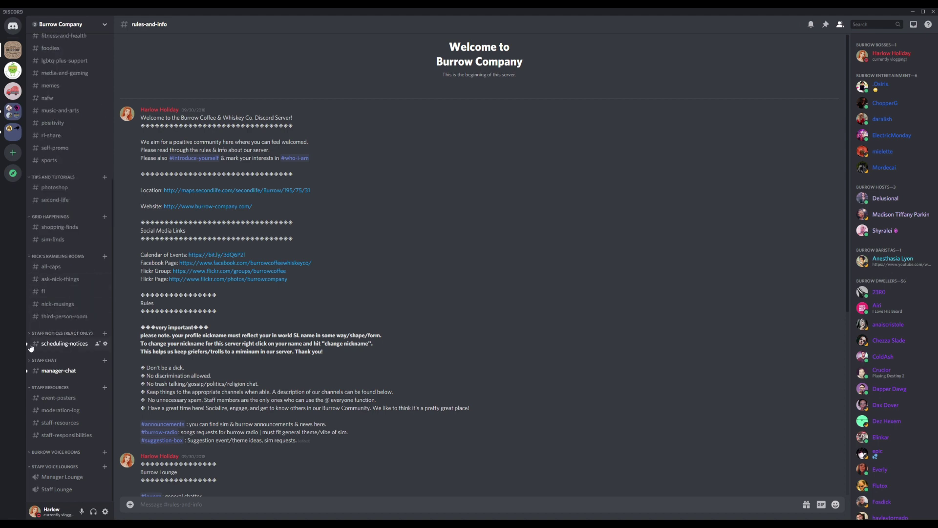
click(30, 389)
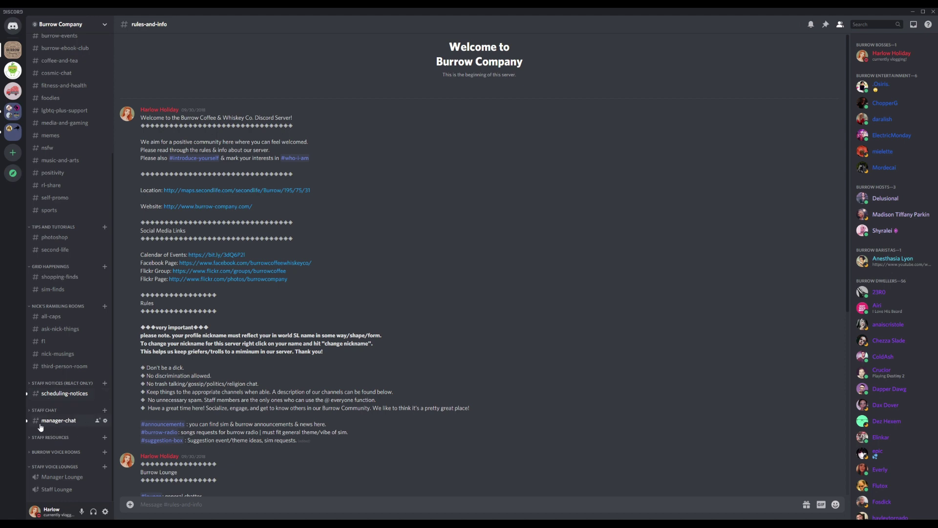
Open the lounge channel and look over its recent messages.
scroll(67, 380, up, 5)
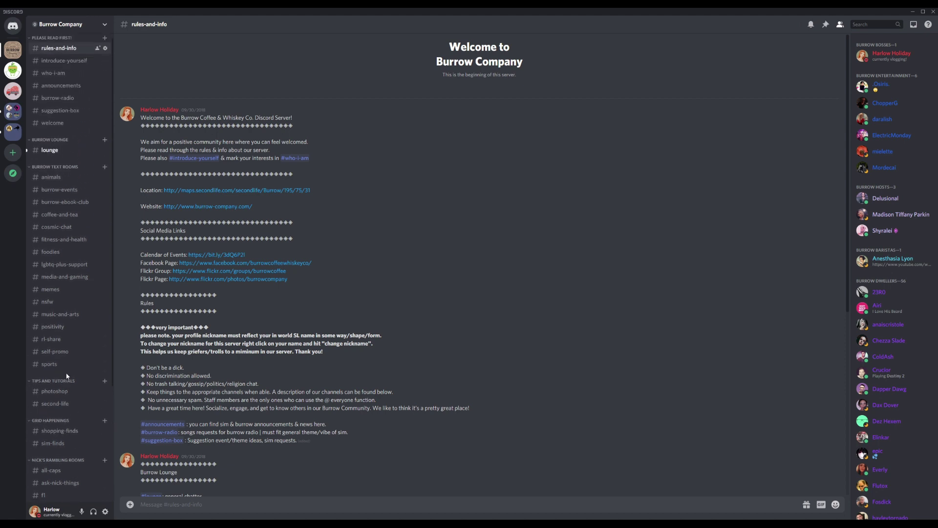
click(65, 158)
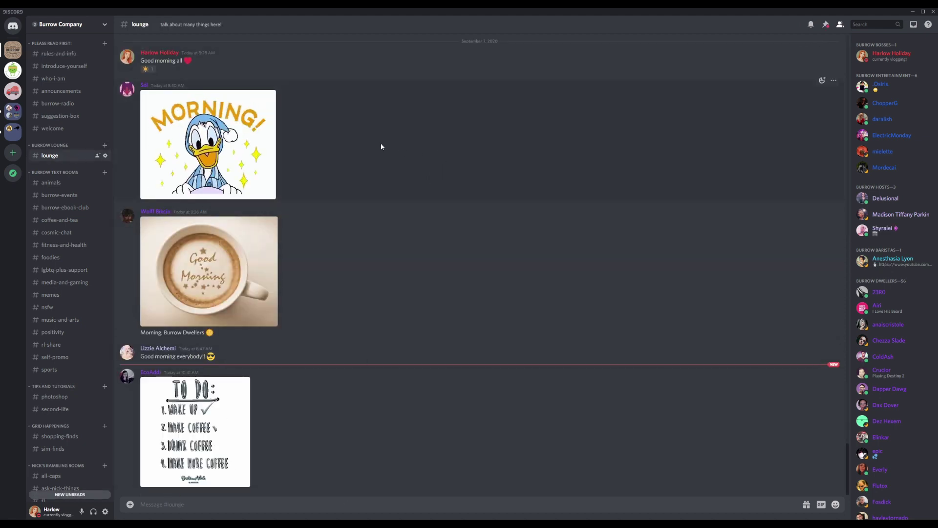
scroll(307, 354, up, 3)
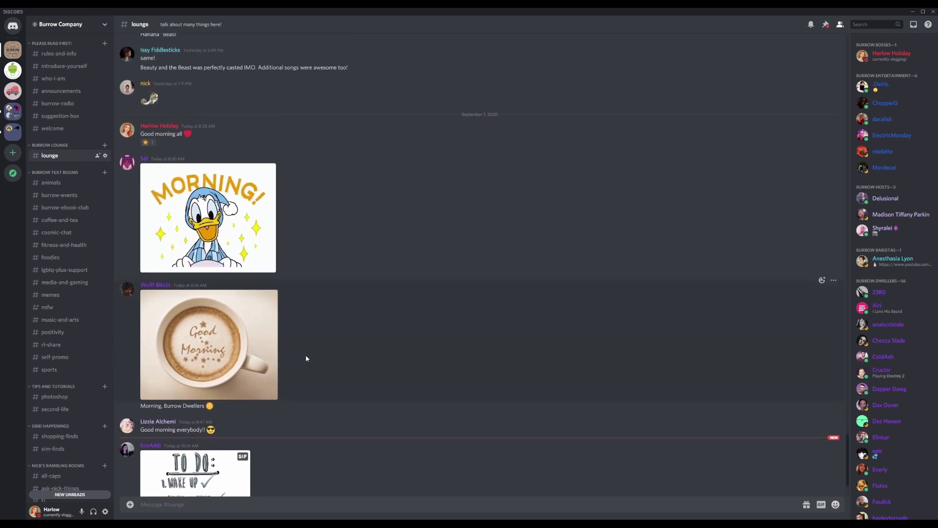
scroll(308, 358, down, 3)
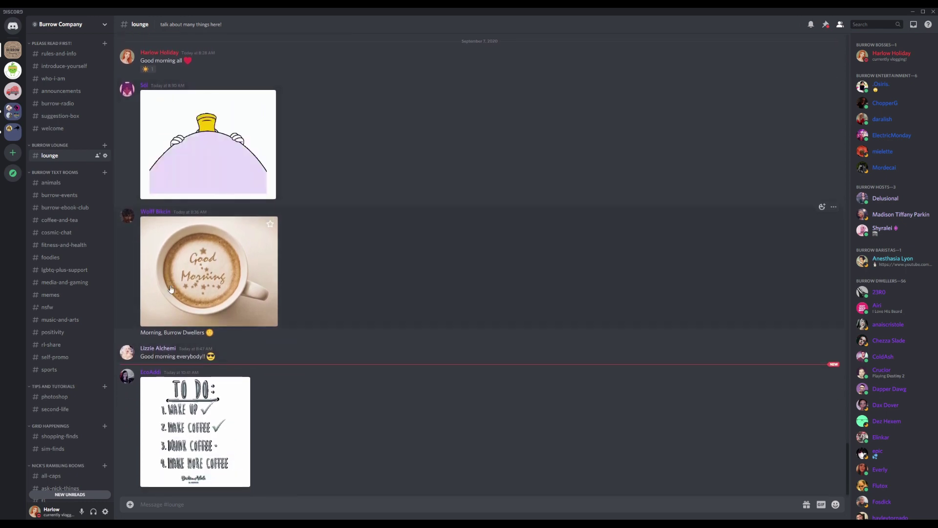
Browse the emoji available as reactions to the "Good morning all" message, and close the picker without choosing one.
scroll(164, 435, up, 3)
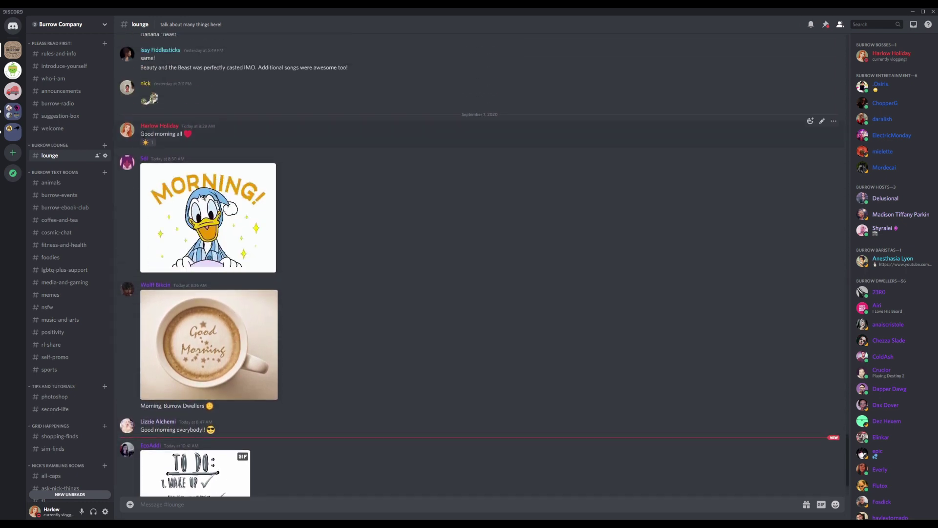
mouse_move(147, 143)
click(161, 143)
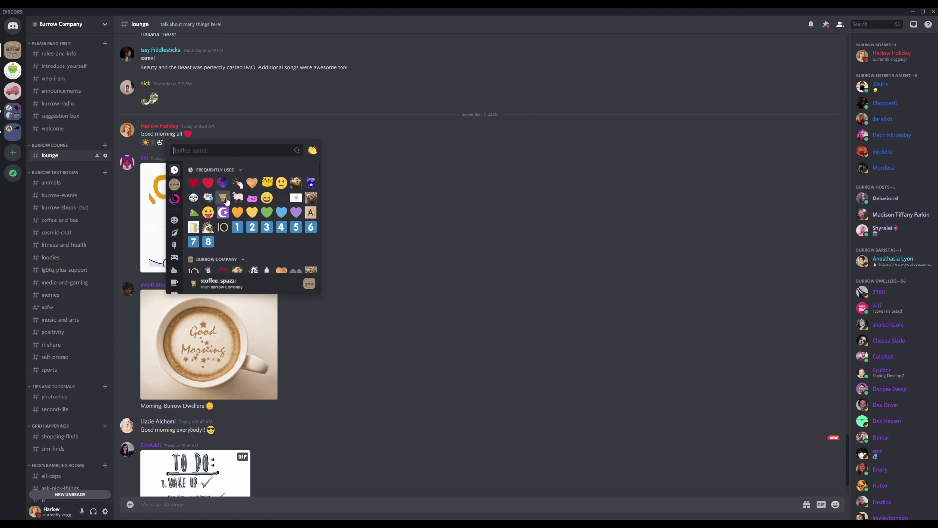
scroll(282, 227, down, 5)
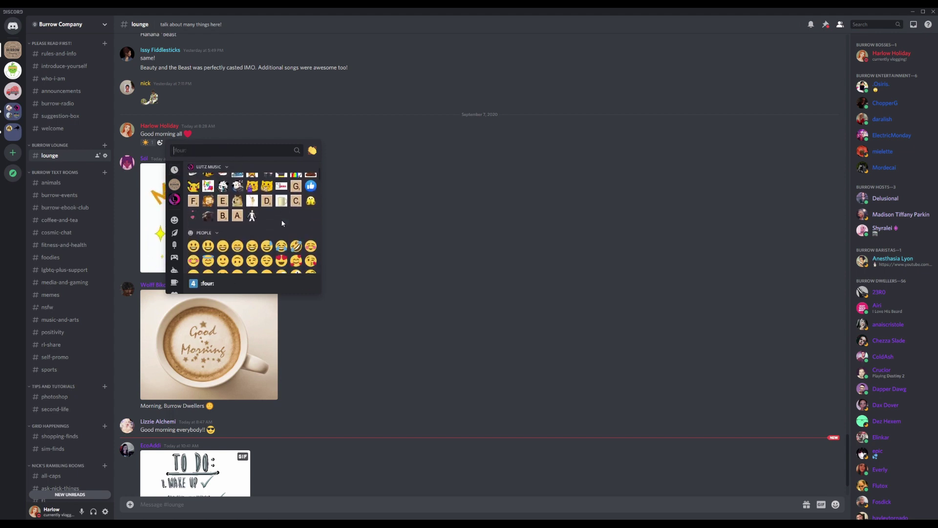
scroll(284, 223, up, 4)
scroll(284, 223, up, 2)
click(388, 118)
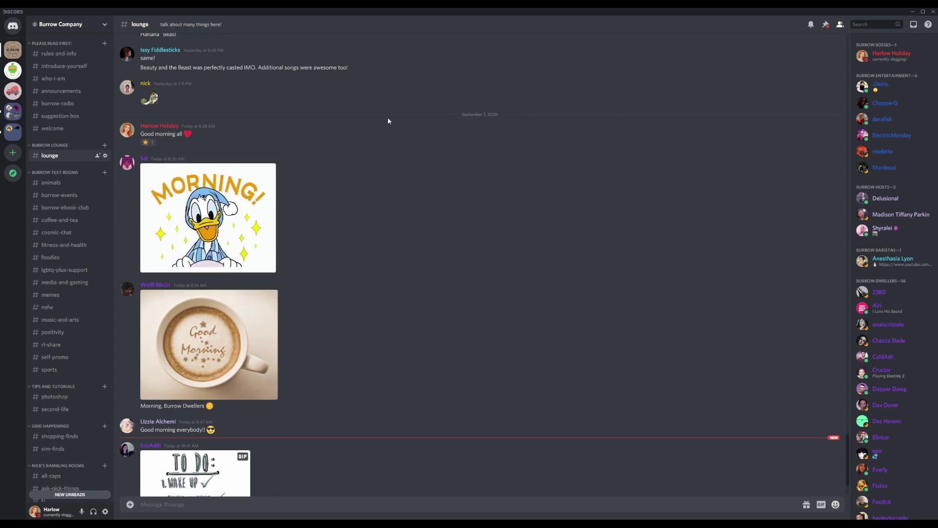
Add a red heart reaction to the "TO DO" coffee GIF message in the lounge.
scroll(386, 299, down, 3)
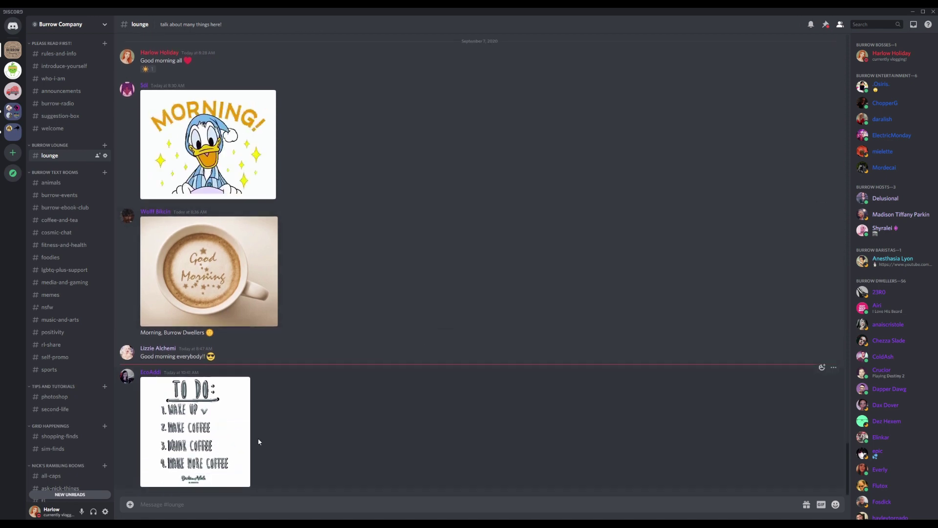
click(822, 367)
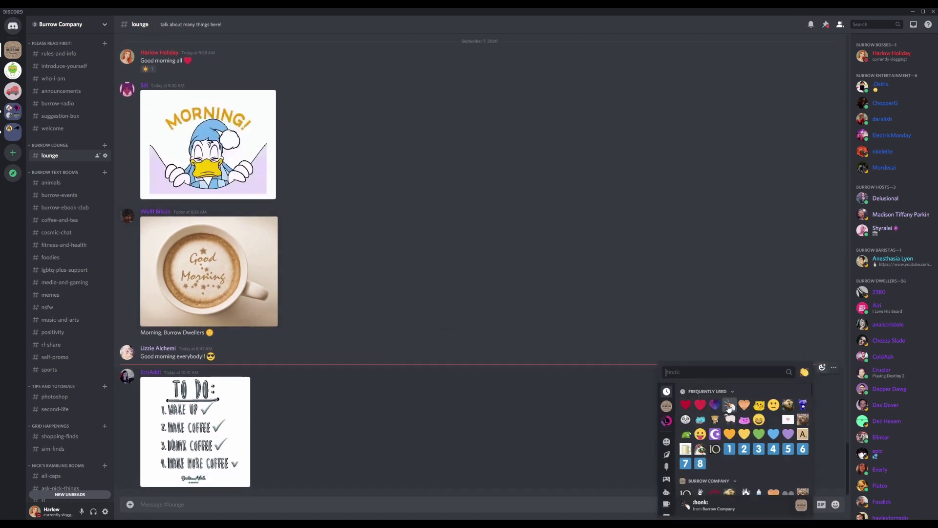
click(678, 408)
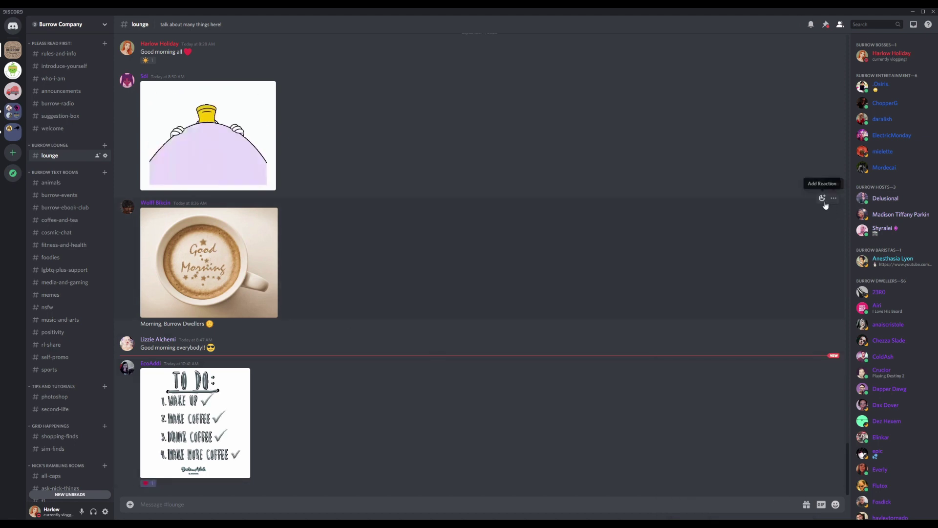
React to the "Good Morning" coffee cup message with a red heart and to the "MORNING!" duck GIF with an orange heart.
click(822, 198)
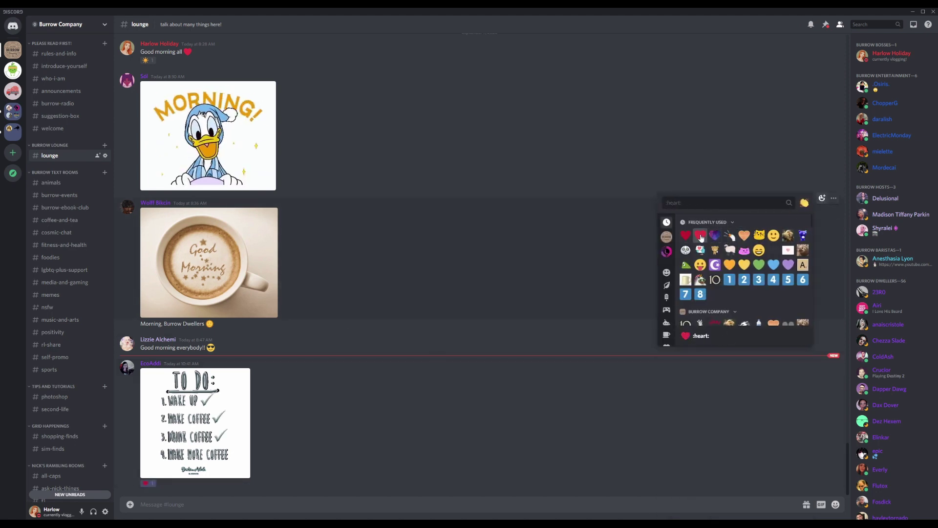
click(685, 235)
scroll(733, 208, up, 3)
click(822, 136)
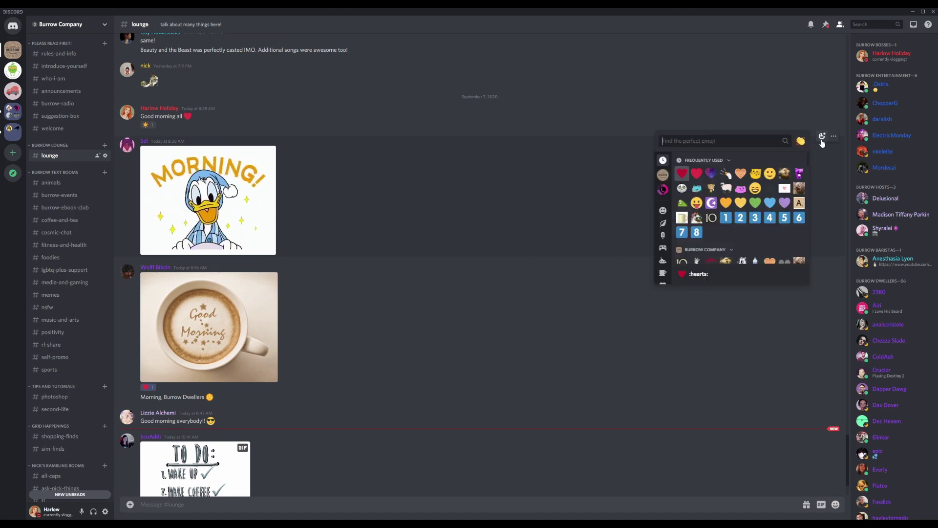
click(730, 203)
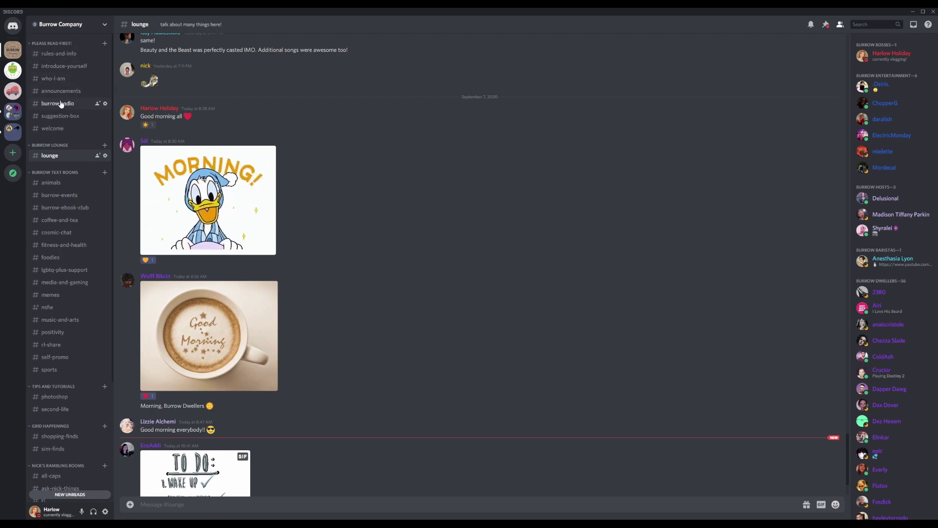
Look through the introduce-yourself, announcements, who-i-am and welcome channels, and return to the lounge channel.
click(56, 67)
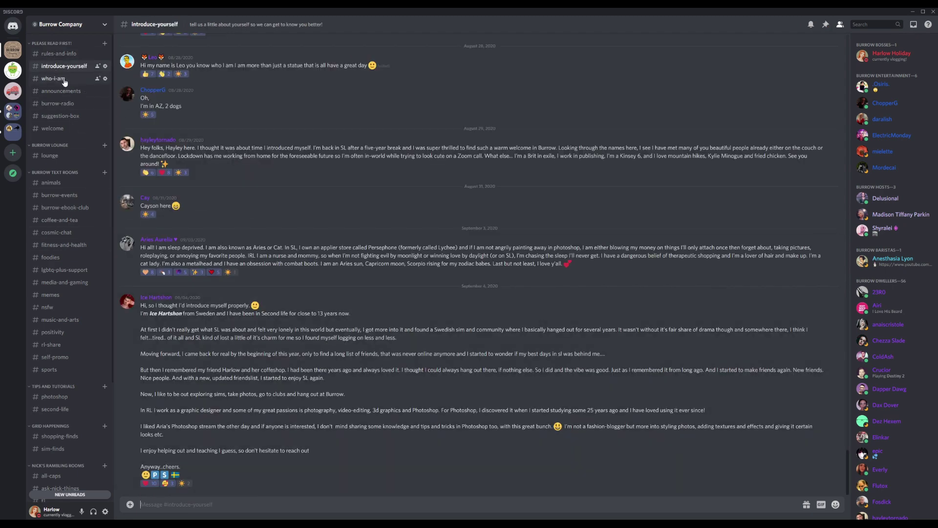
click(67, 91)
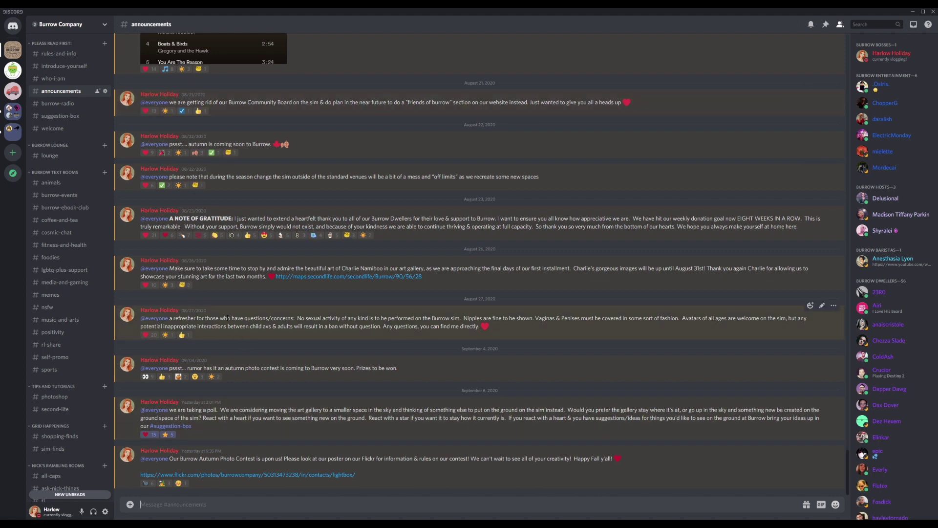
click(55, 79)
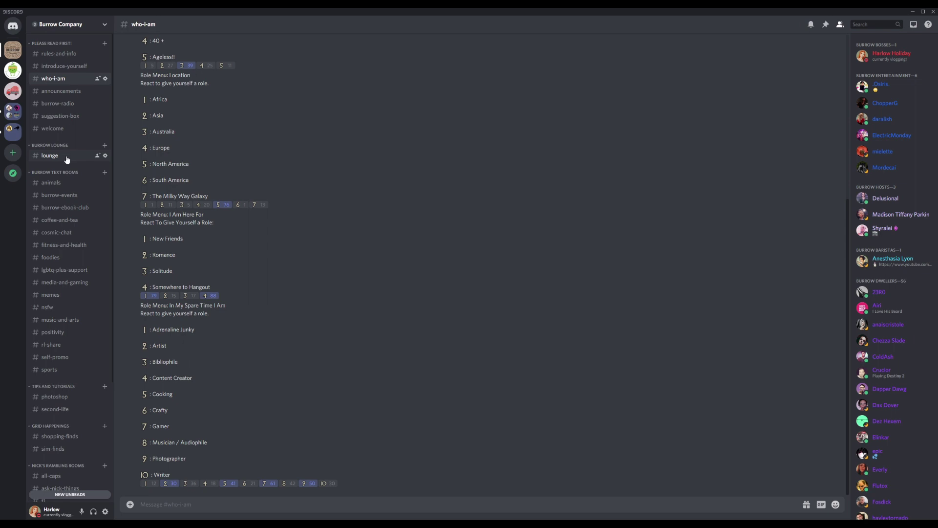
click(54, 93)
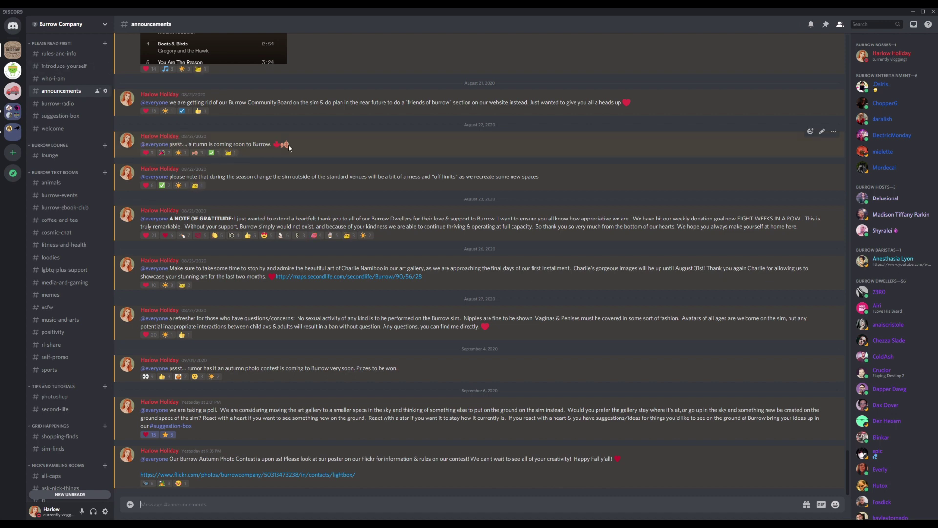
click(53, 128)
click(63, 158)
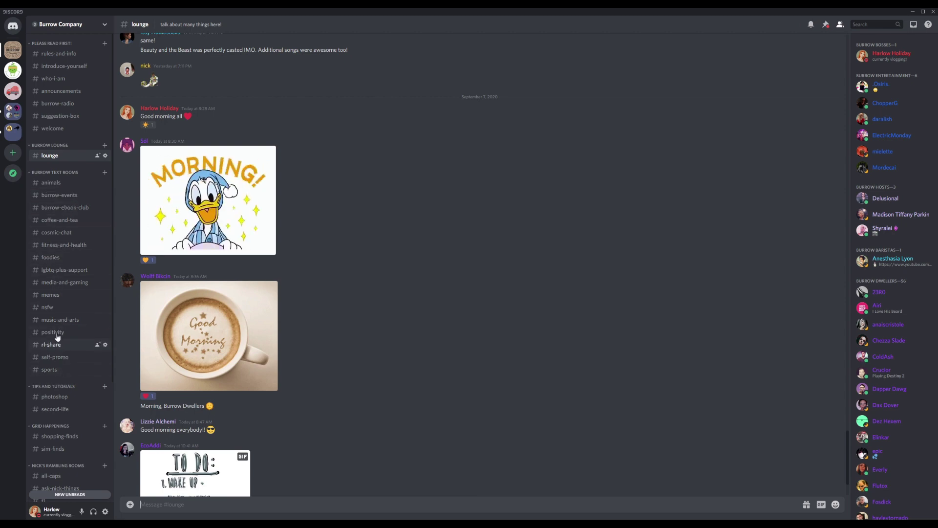
Open the animals channel and look back through its older posts and up to the latest ones.
click(58, 184)
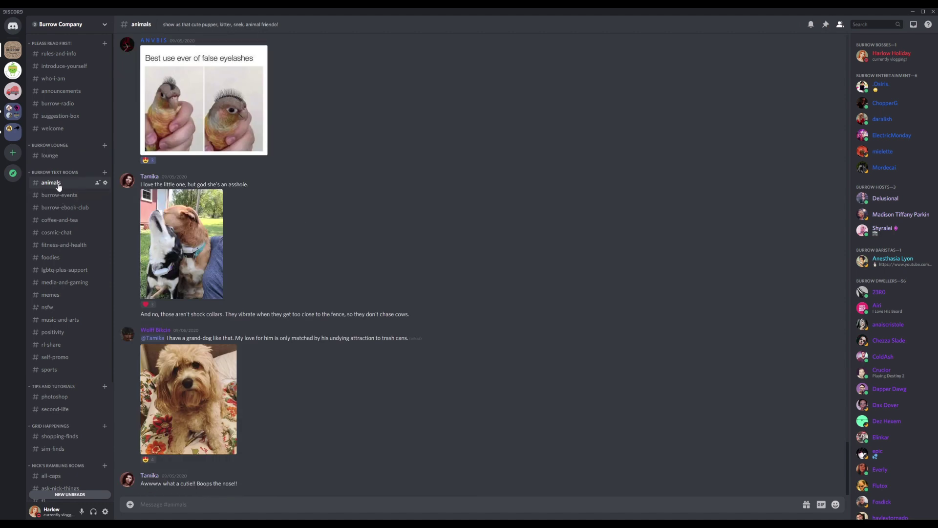
scroll(323, 371, up, 15)
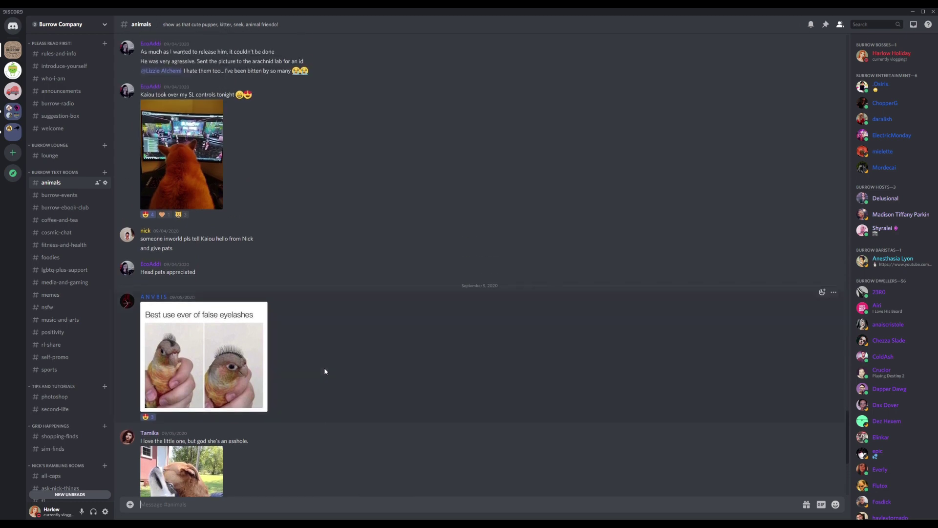
scroll(332, 367, up, 9)
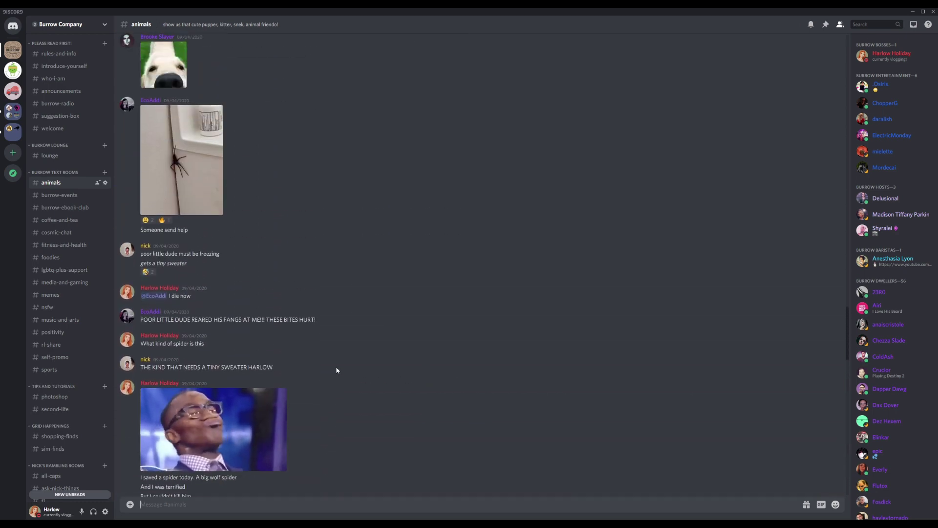
scroll(337, 367, down, 5)
scroll(374, 360, down, 15)
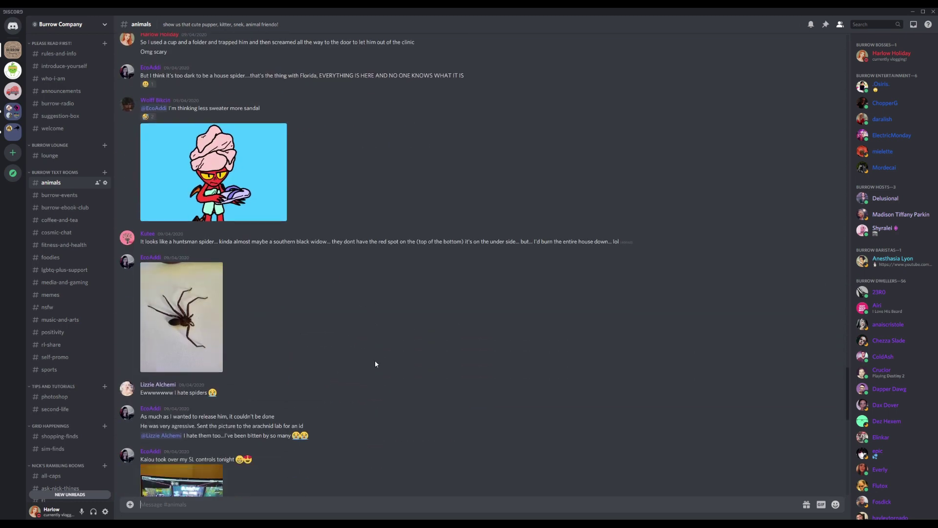
scroll(376, 361, down, 2)
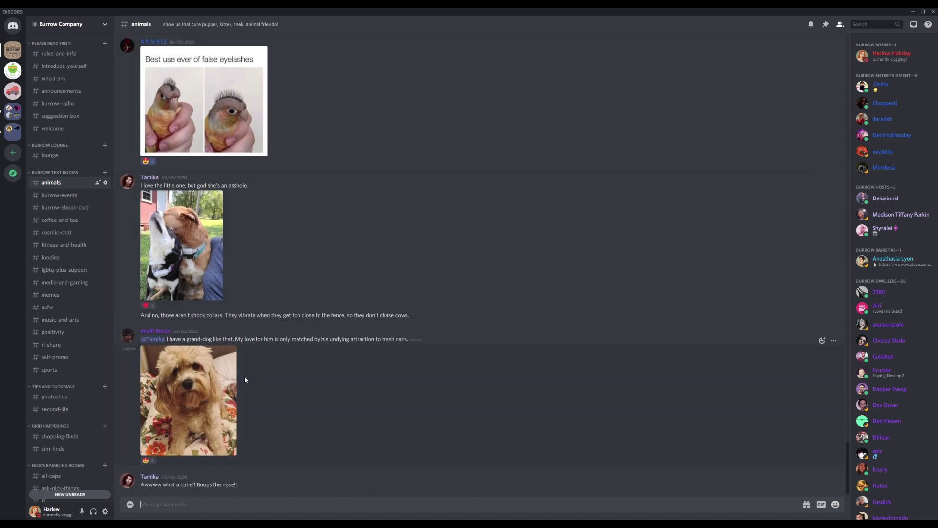
scroll(245, 377, up, 1)
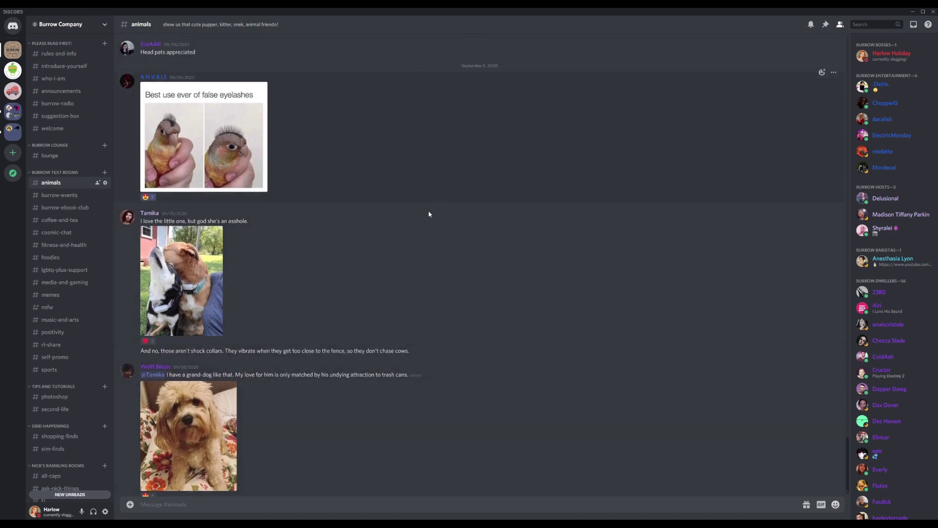
Open the burrow-events channel and look over its earlier event announcements and the most recent ones.
scroll(76, 300, down, 3)
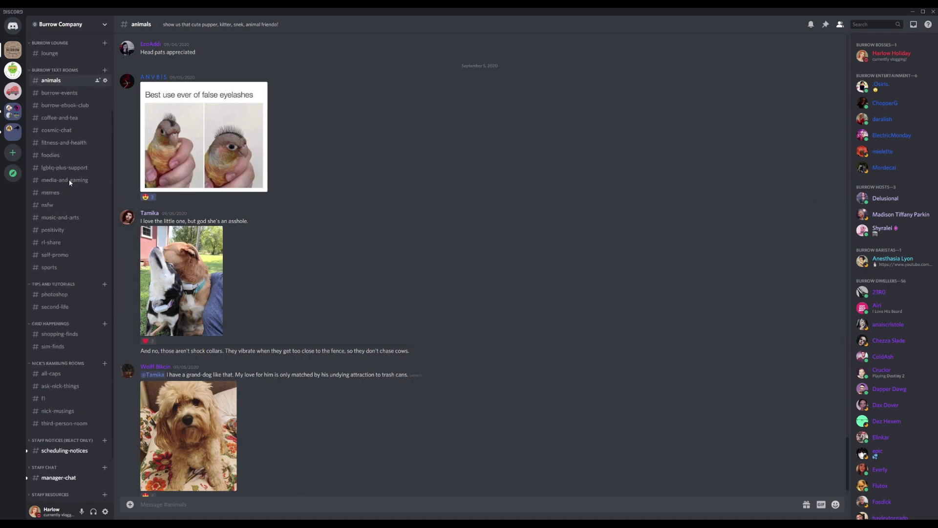
click(70, 122)
scroll(348, 350, up, 5)
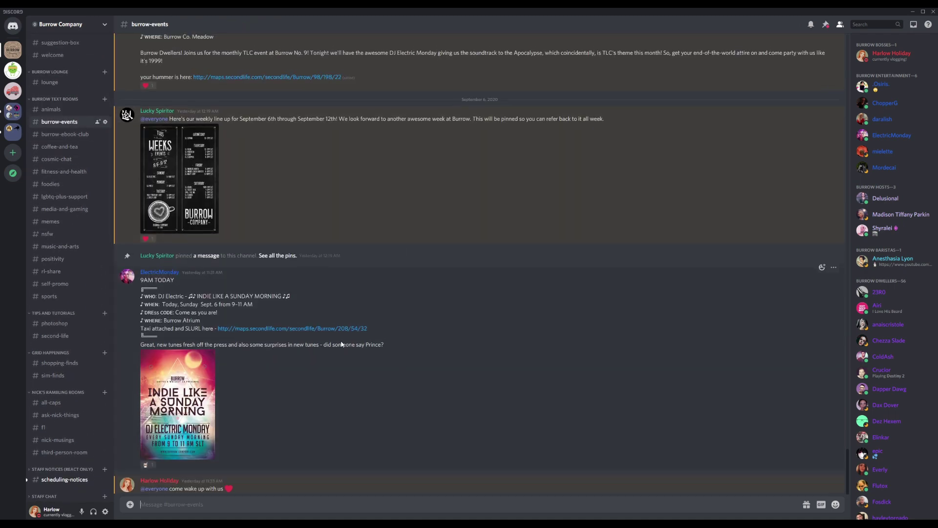
scroll(241, 332, up, 5)
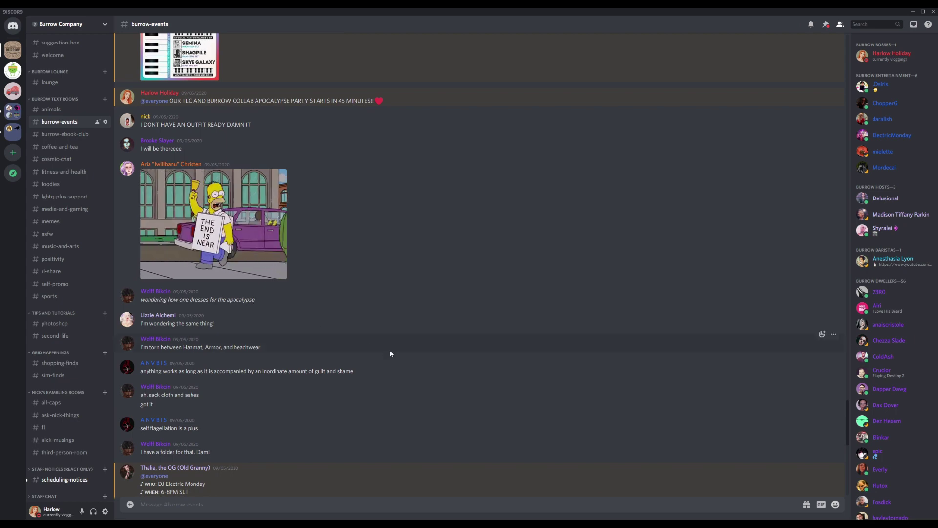
scroll(390, 352, down, 10)
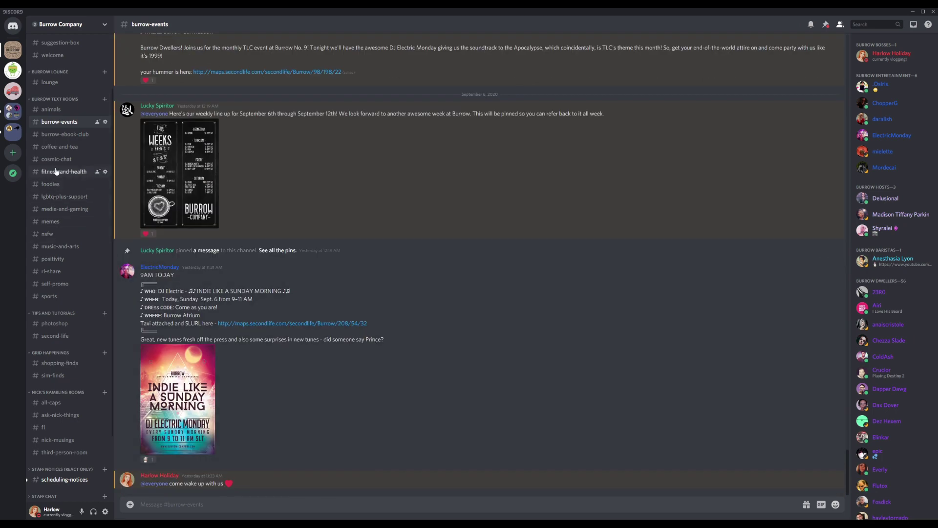
Look through the coffee-and-tea, burrow-ebook-club and foodies channels, including older messages in foodies.
click(64, 147)
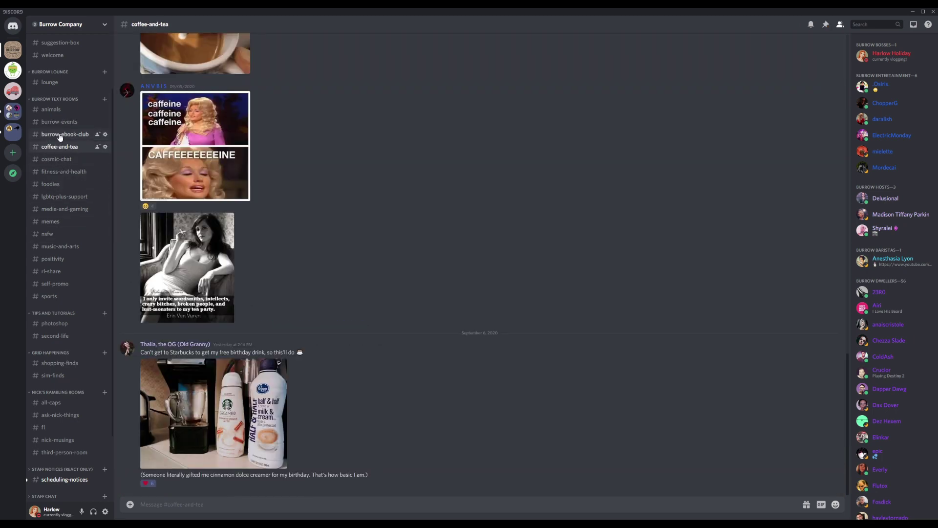
click(60, 136)
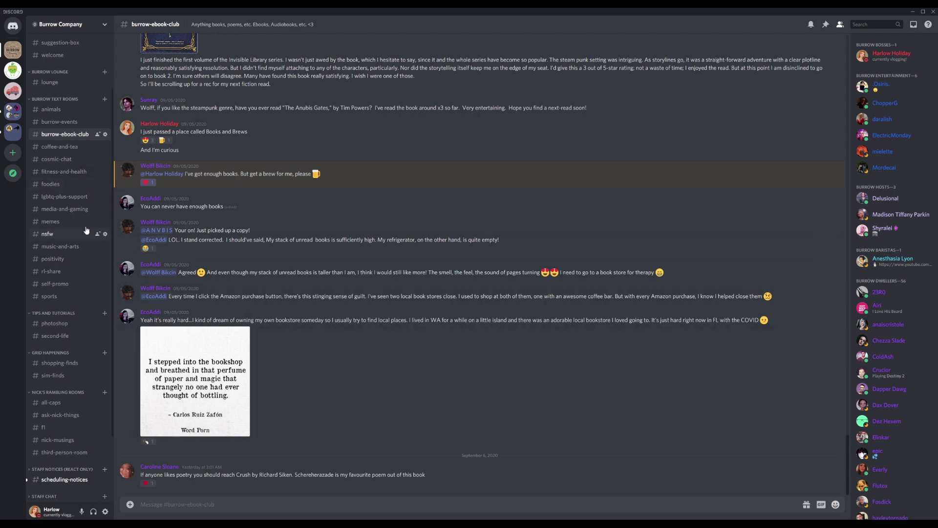
click(50, 184)
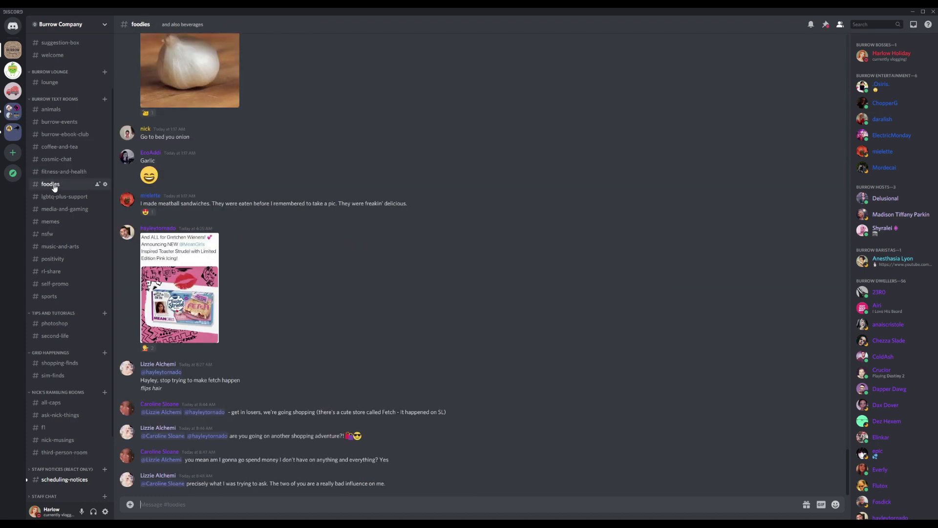
scroll(414, 333, up, 15)
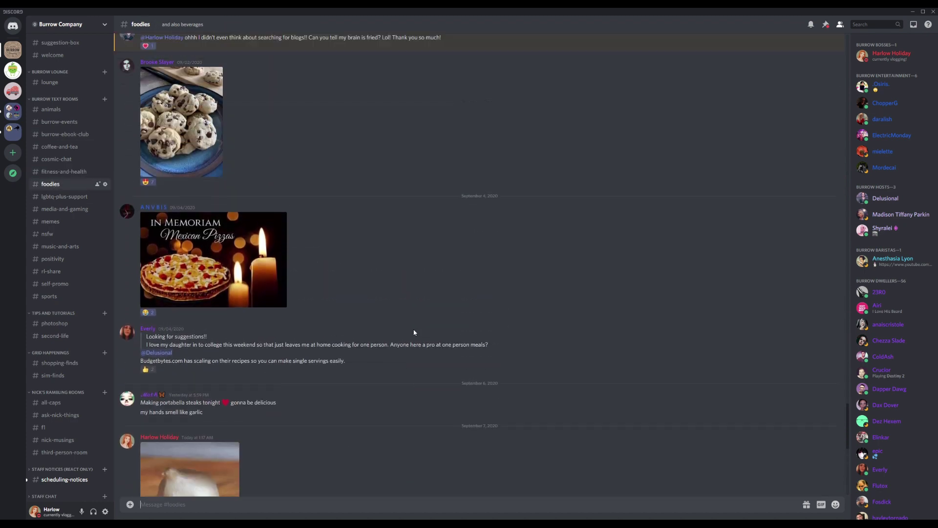
scroll(415, 333, up, 1)
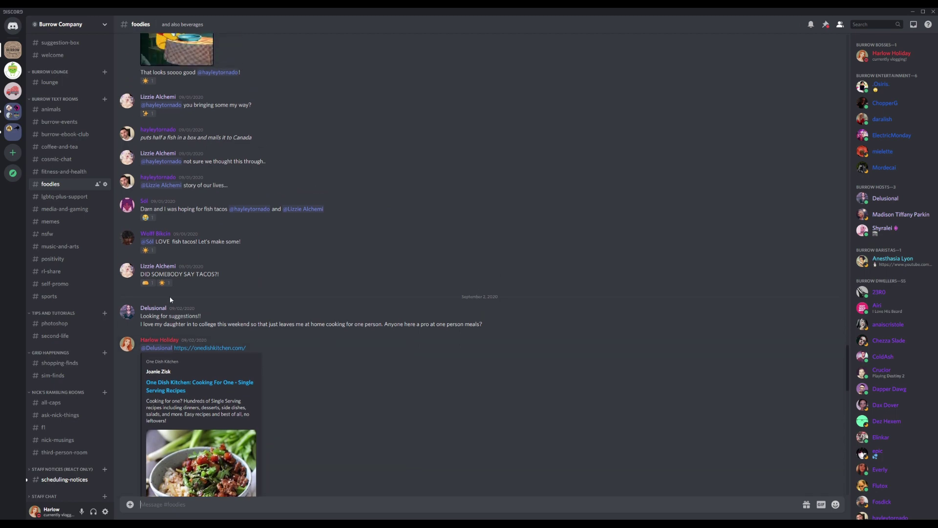
Look through the media-and-gaming, lgbtq-plus-support and music-and-arts channels, including earlier music-and-arts posts.
click(57, 210)
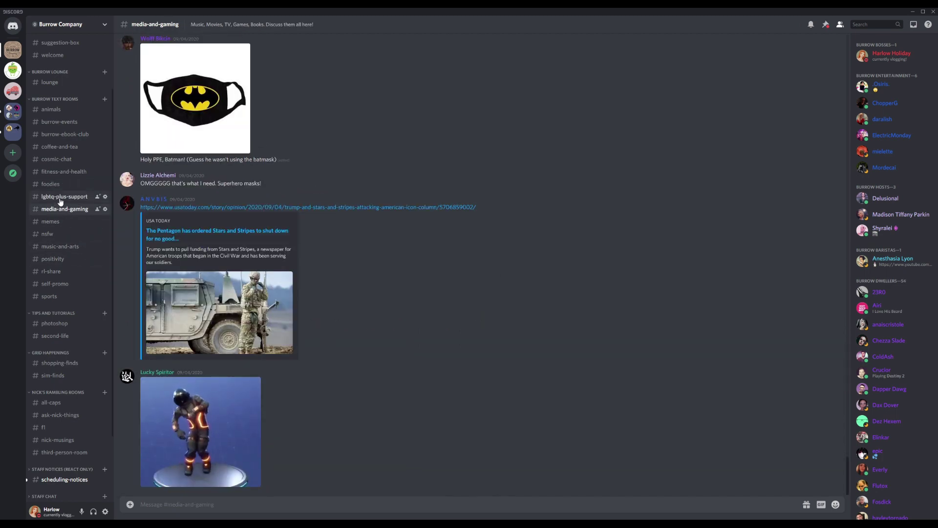
click(61, 198)
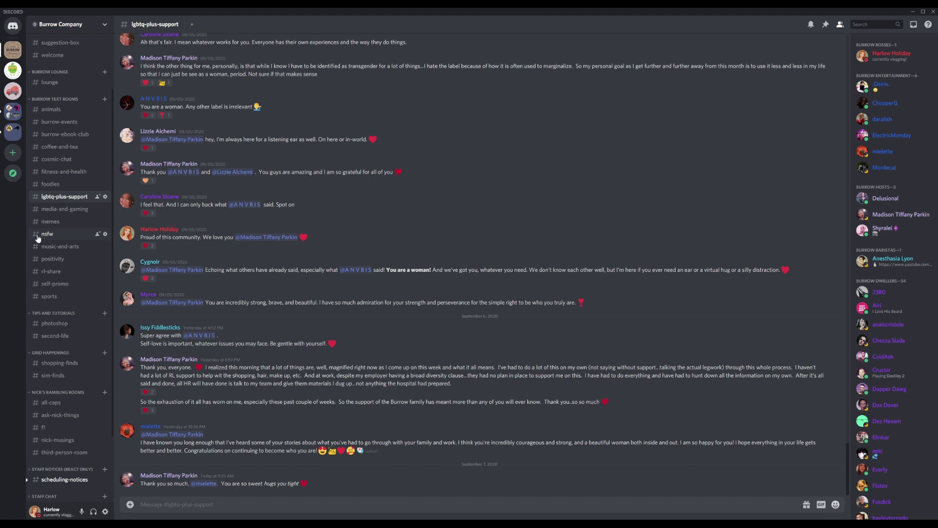
click(63, 248)
scroll(278, 279, up, 2)
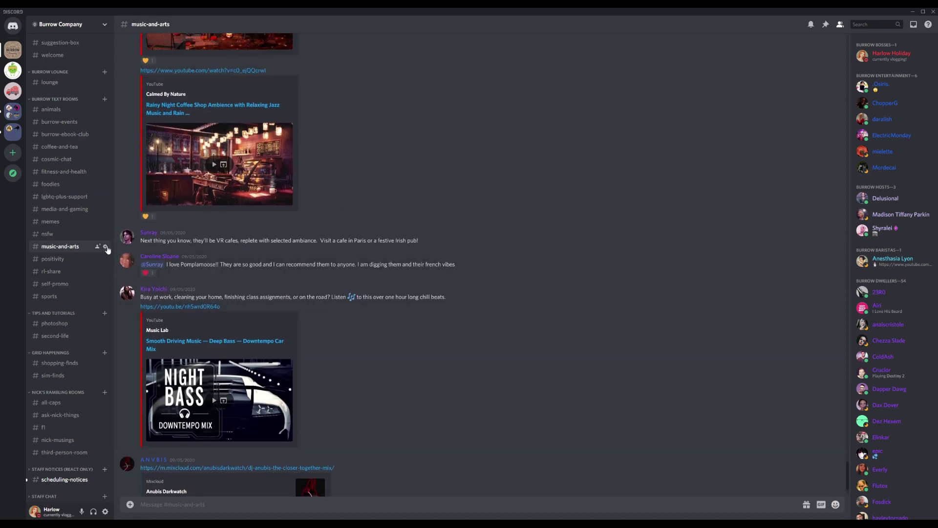
Expand the Burrow Voice Rooms category to review its channels, and collapse it together with the Staff Voice Lounges category.
scroll(66, 286, down, 1)
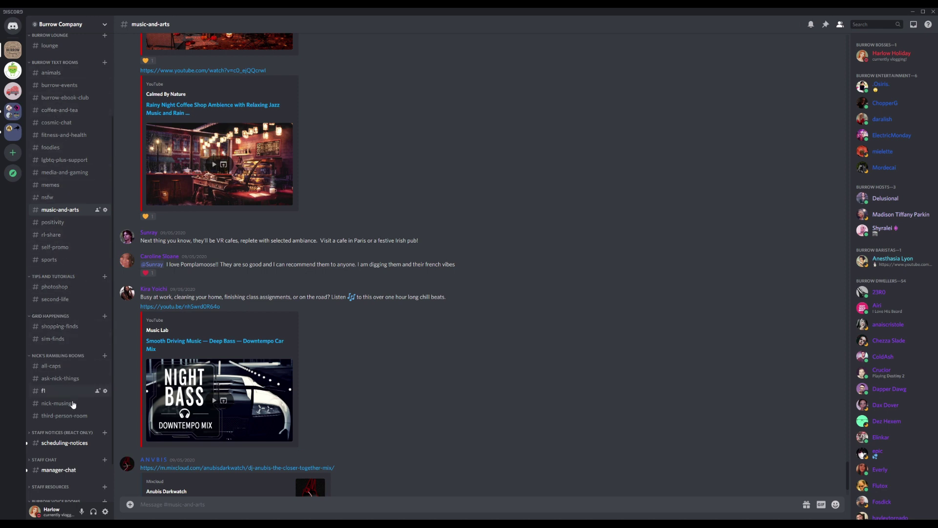
scroll(66, 317, up, 3)
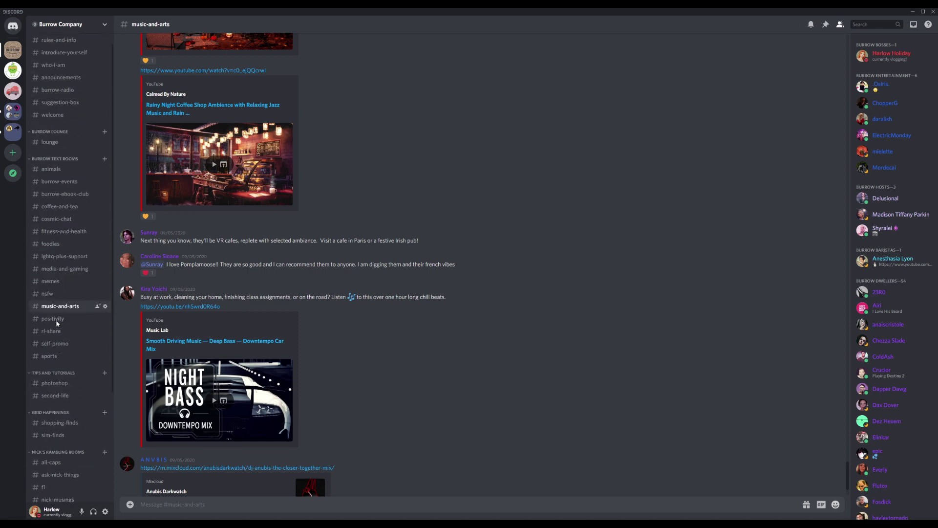
scroll(66, 289, down, 4)
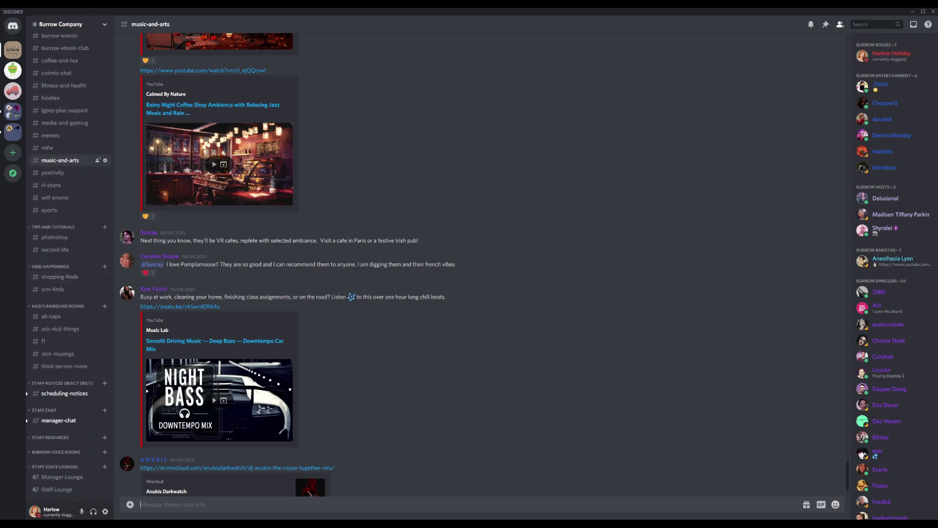
click(31, 452)
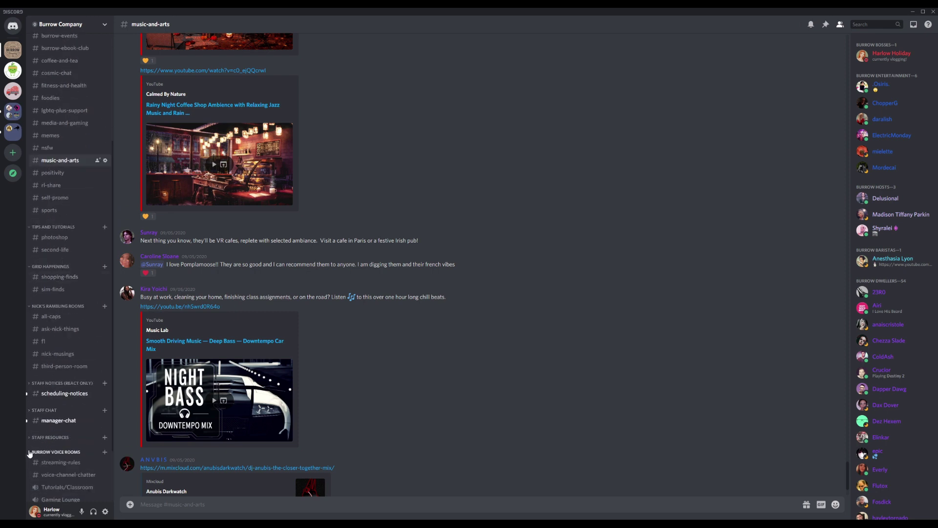
scroll(56, 455, down, 1)
scroll(56, 455, down, 1)
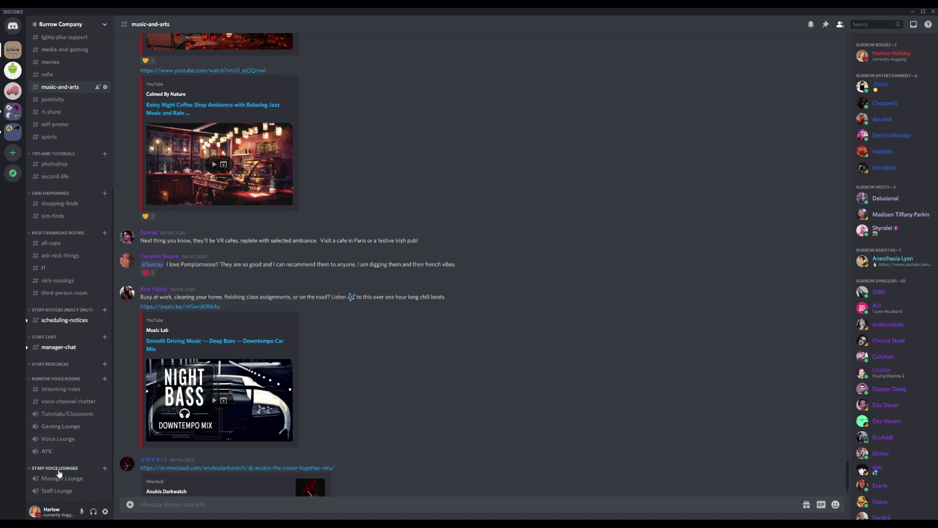
click(30, 469)
click(30, 402)
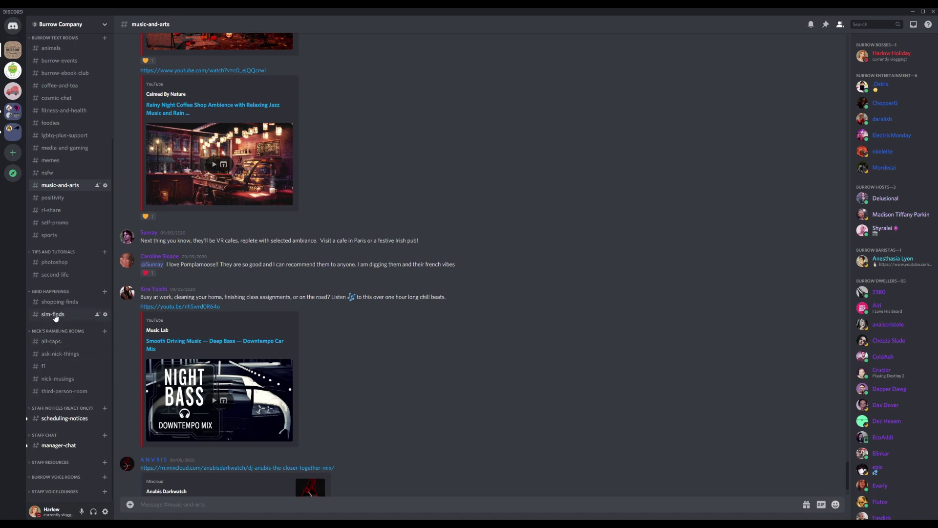
Review the Burrow Company server's options, including the mute durations from 15 minutes to until turned back on, and dismiss them.
scroll(55, 318, up, 5)
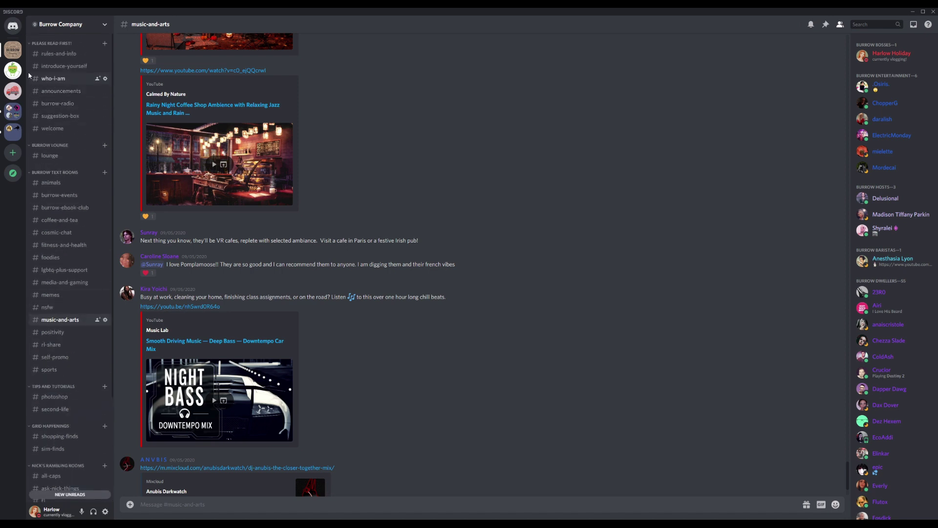
right_click(18, 53)
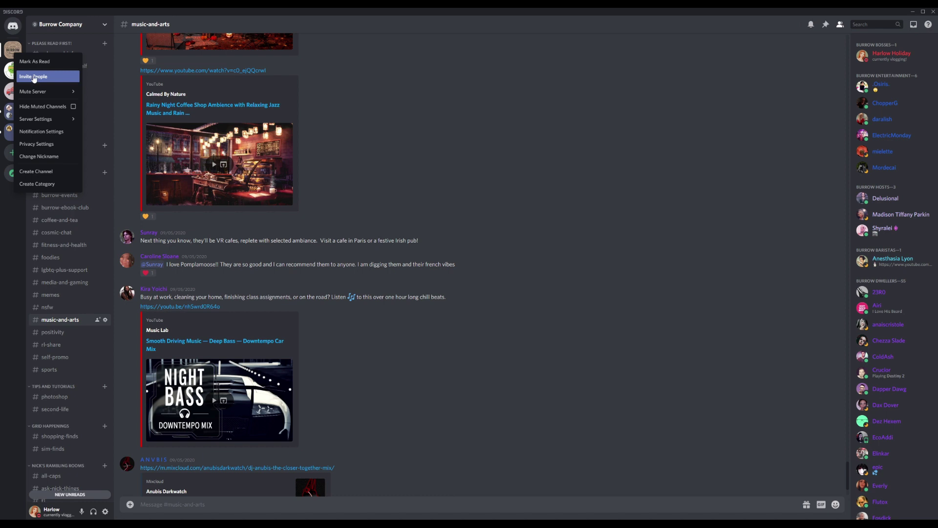
mouse_move(42, 98)
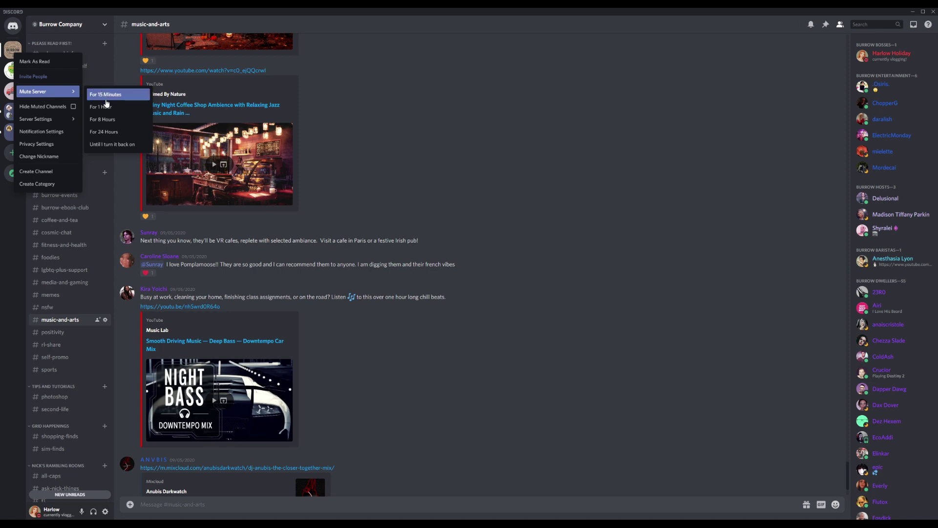
click(123, 144)
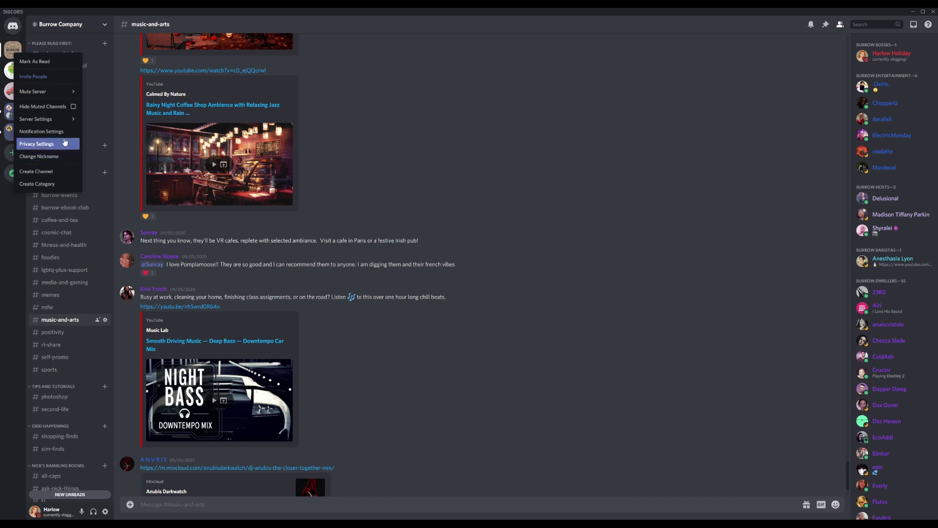
mouse_move(40, 120)
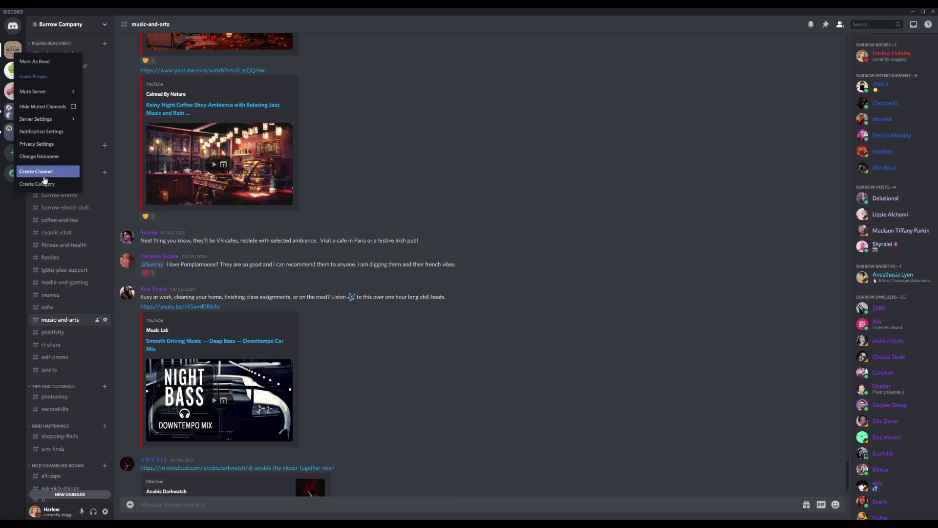
click(6, 221)
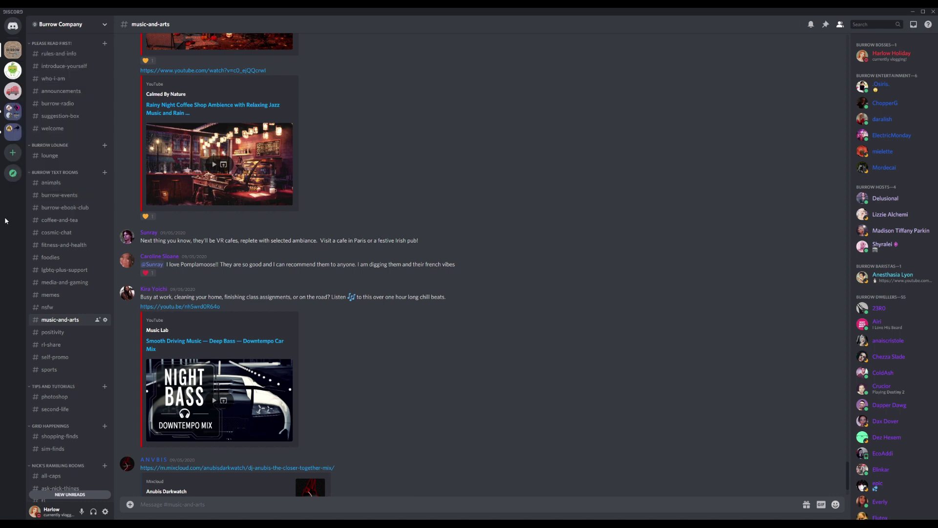
Open the add-server dialog to view the create and join options, and close it.
click(14, 154)
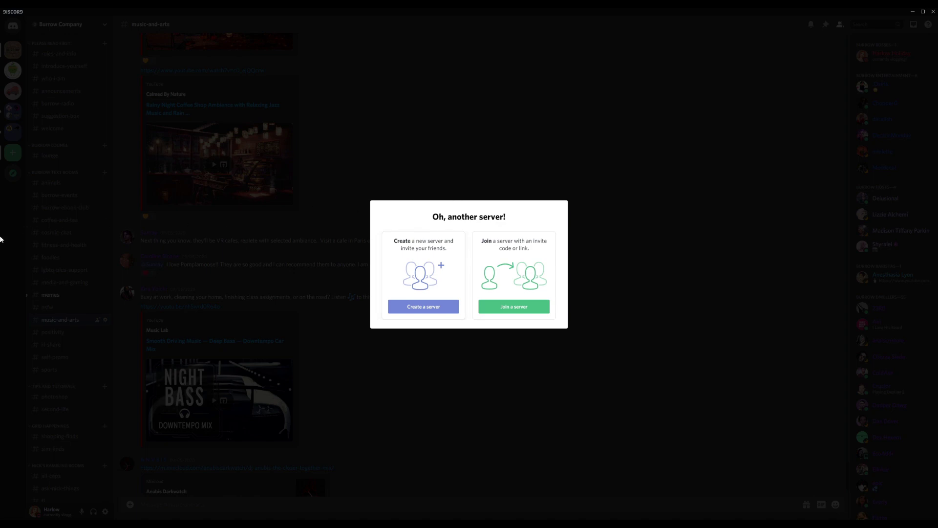
key(Escape)
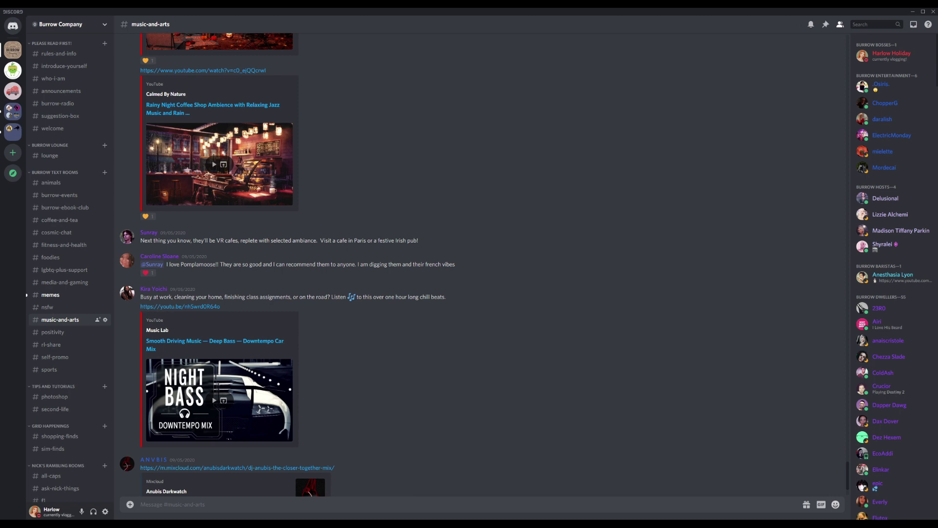
Look through the server's member list, examining the role groups, the bots, and the online and offline members.
scroll(894, 274, down, 3)
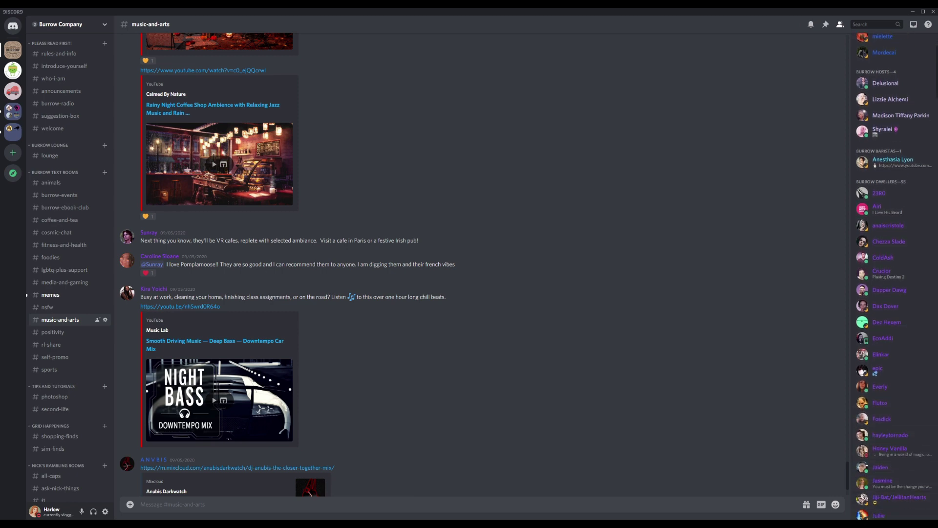
scroll(895, 274, down, 1)
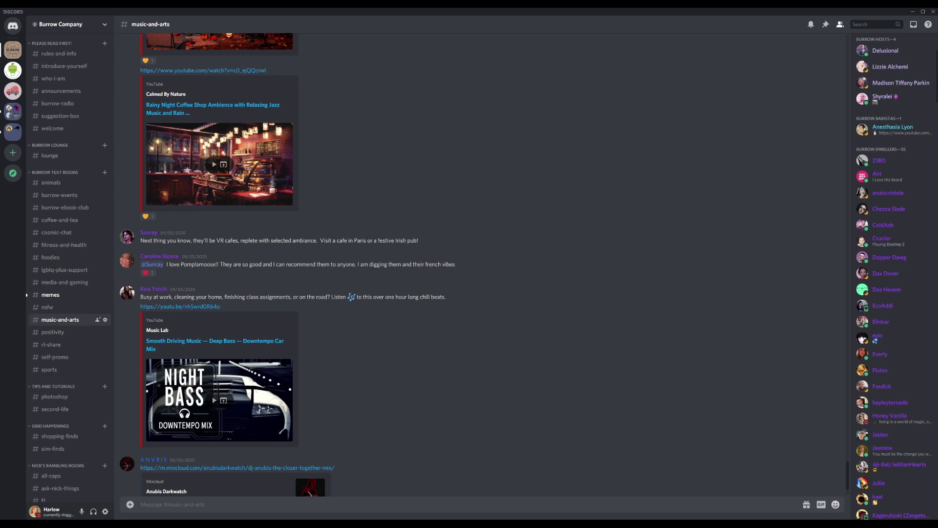
scroll(894, 276, down, 5)
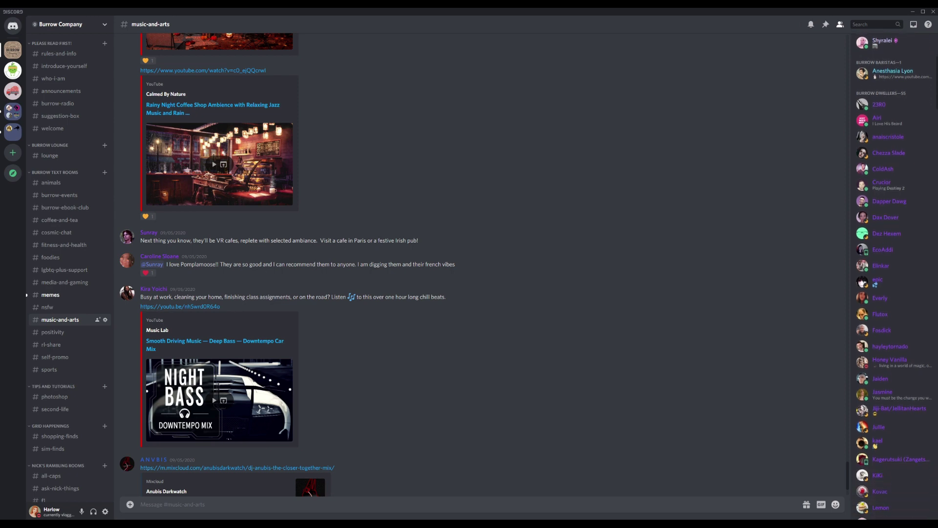
scroll(895, 273, up, 7)
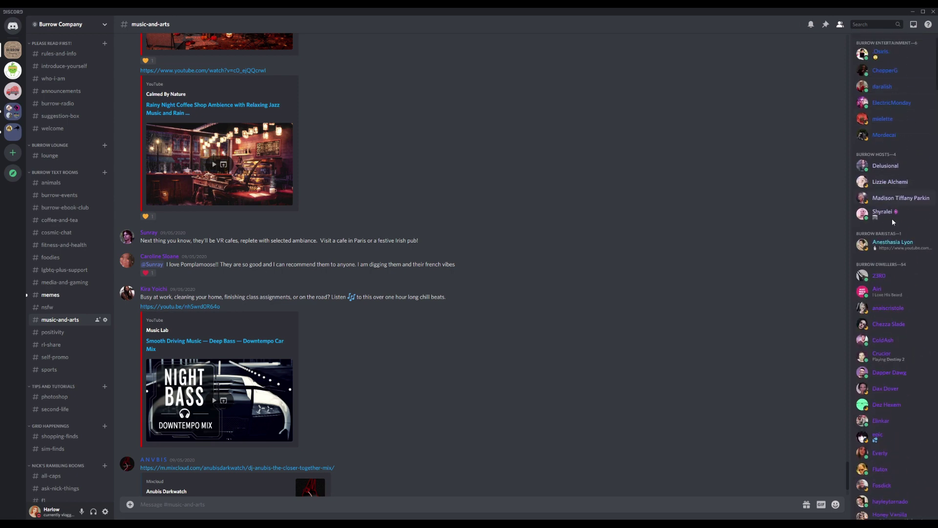
scroll(926, 97, up, 1)
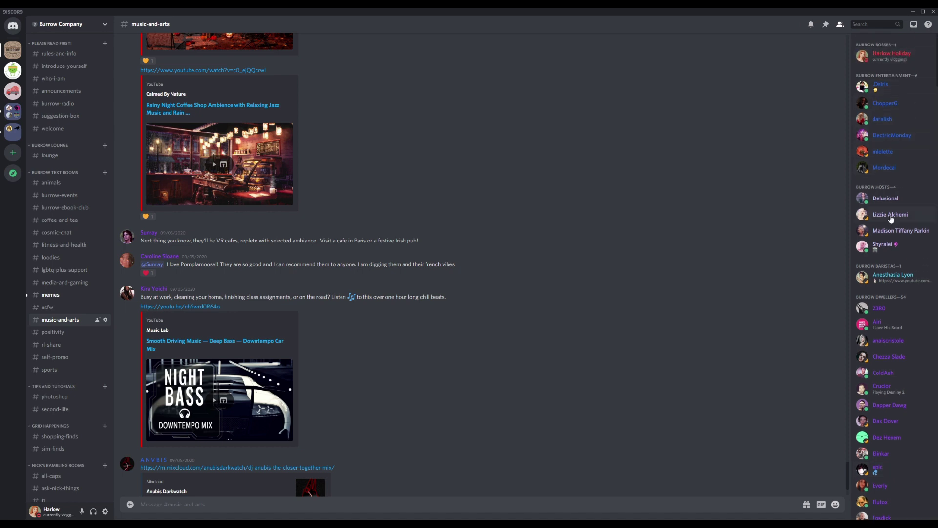
scroll(928, 146, down, 15)
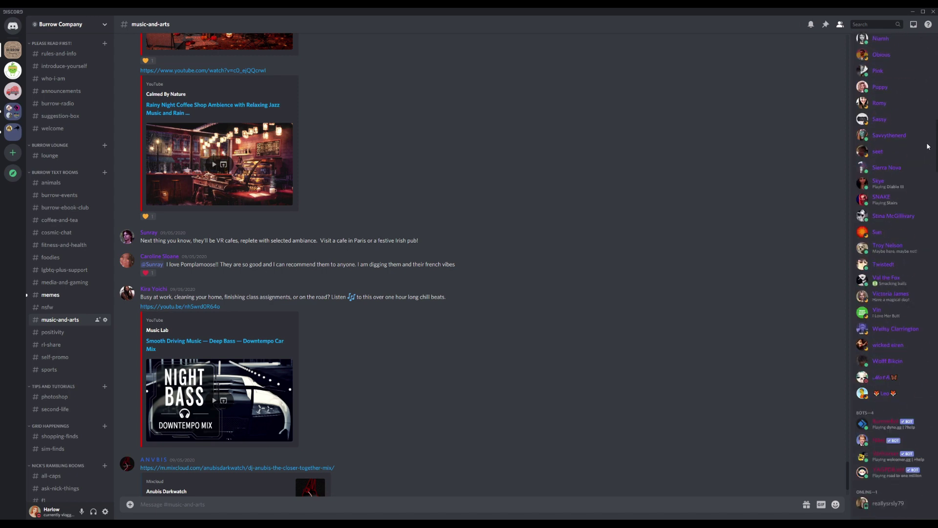
scroll(928, 146, down, 6)
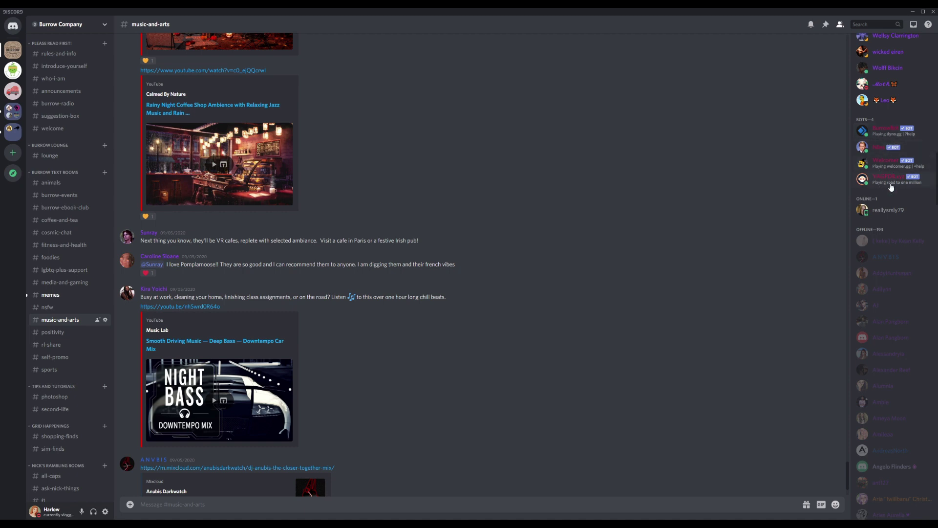
scroll(891, 245, down, 2)
scroll(892, 240, down, 5)
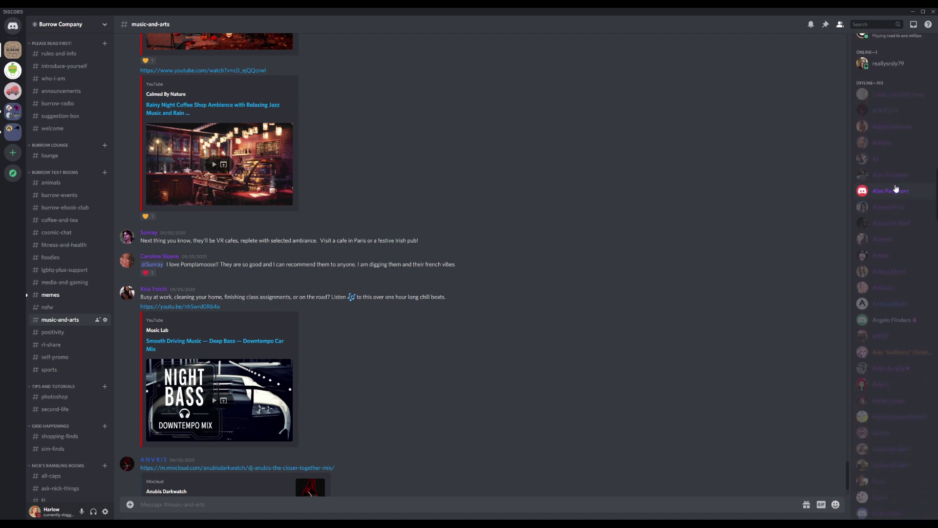
scroll(896, 147, down, 5)
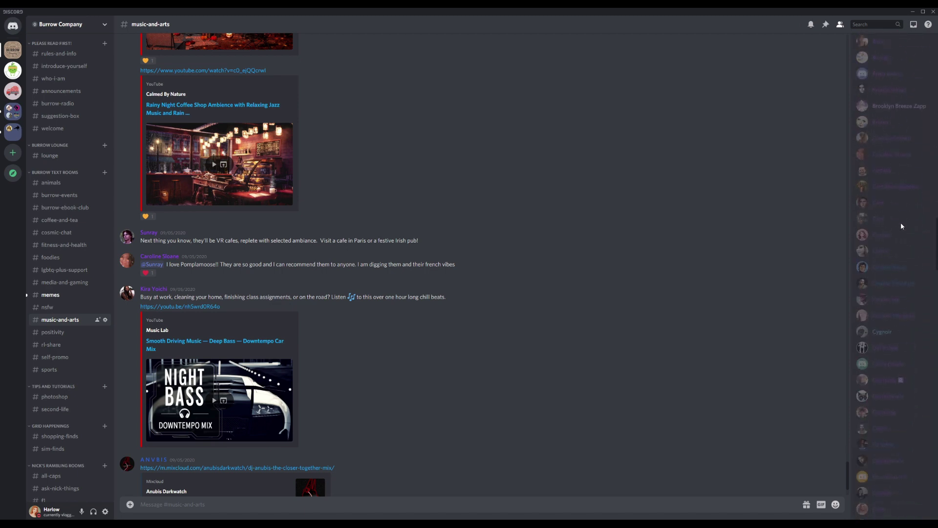
scroll(913, 259, up, 15)
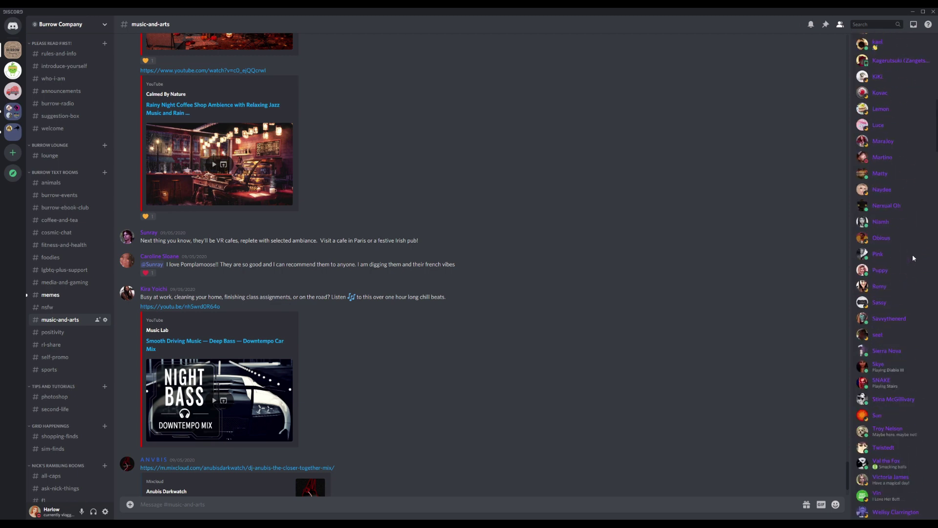
Open the inbox to view unread messages from the server's channels, and close it.
click(913, 25)
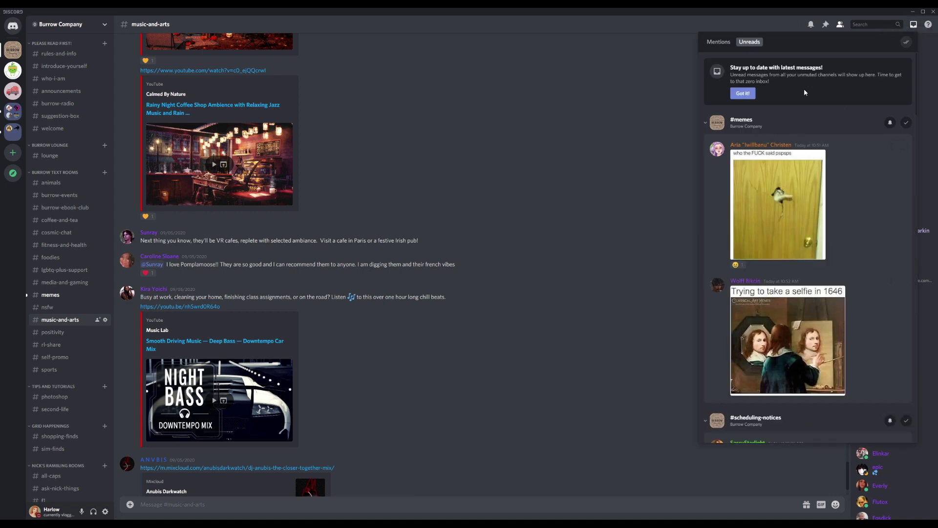
click(594, 255)
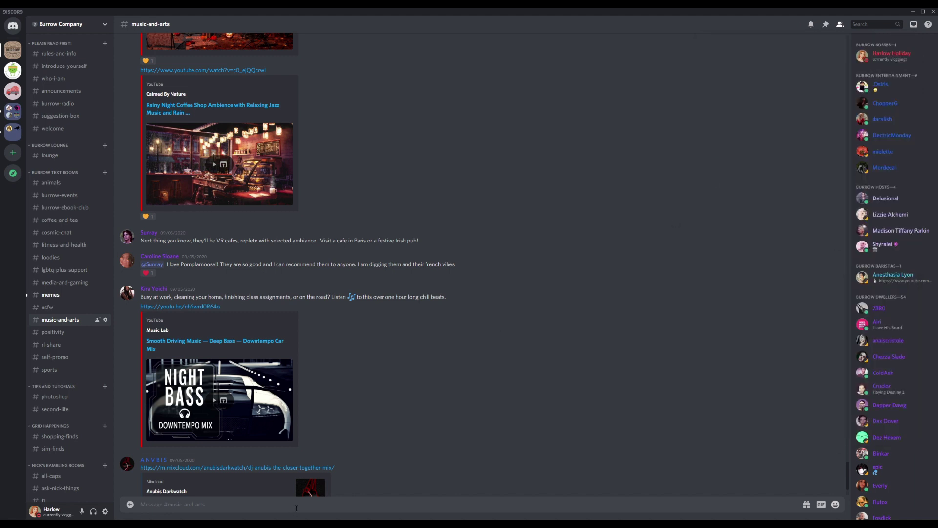
Start an @ mention of the own account in the music-and-arts channel's message, and clear the unsent text.
text(@harlow)
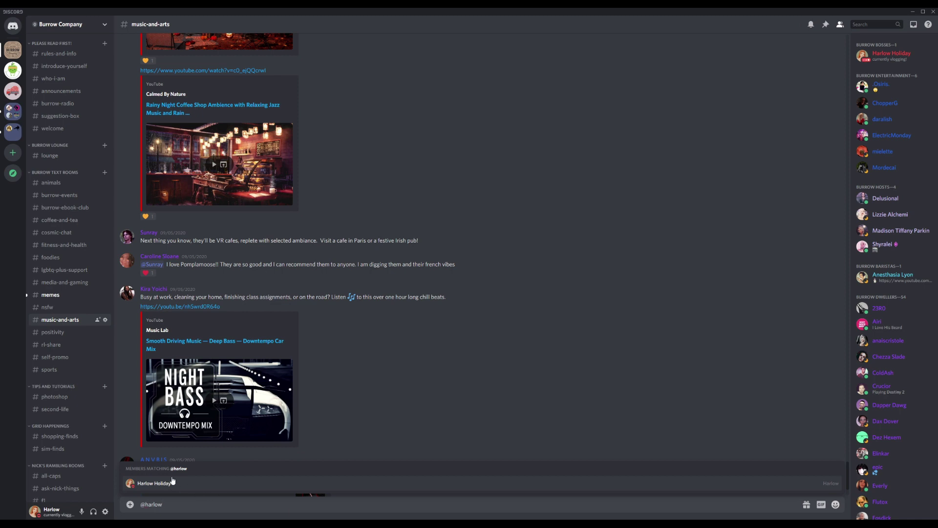
key(ctrl+a)
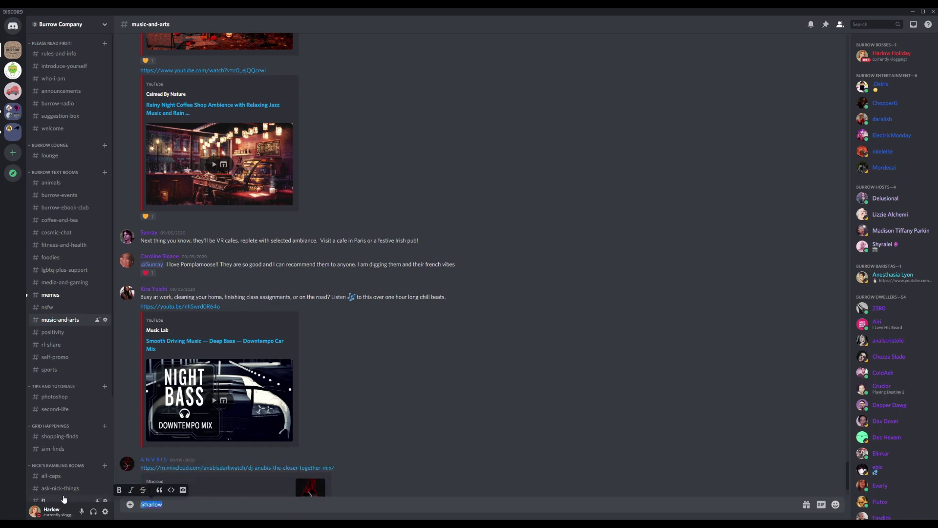
key(BackSpace)
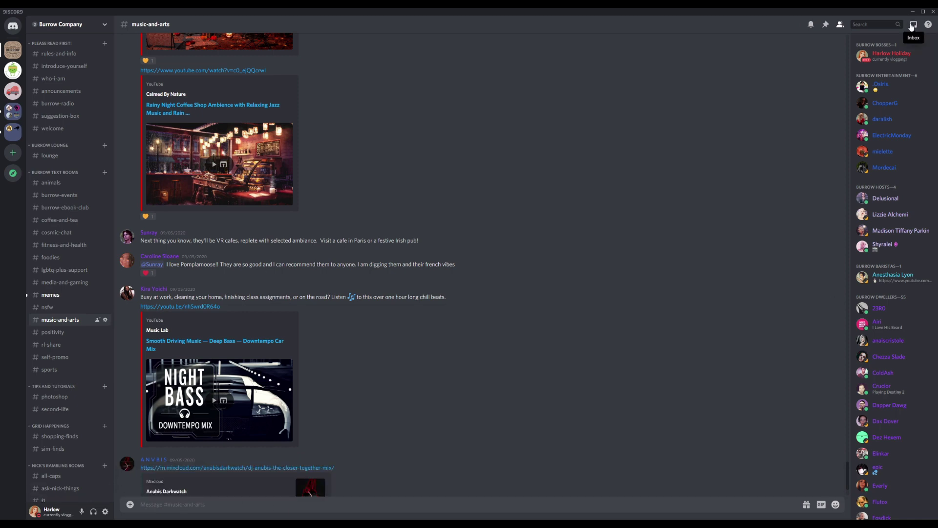
Toggle the member list's visibility several times and leave it hidden.
click(841, 25)
click(841, 26)
click(841, 26)
click(841, 26)
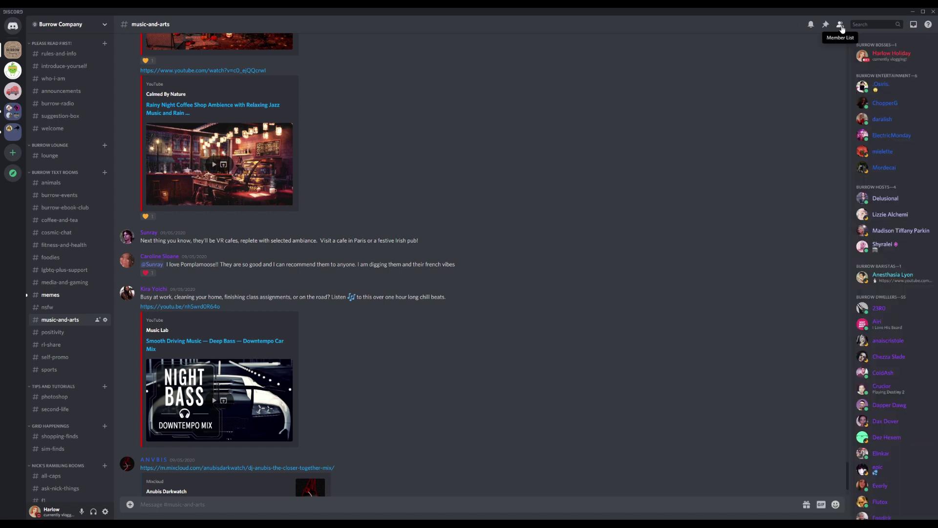
click(841, 25)
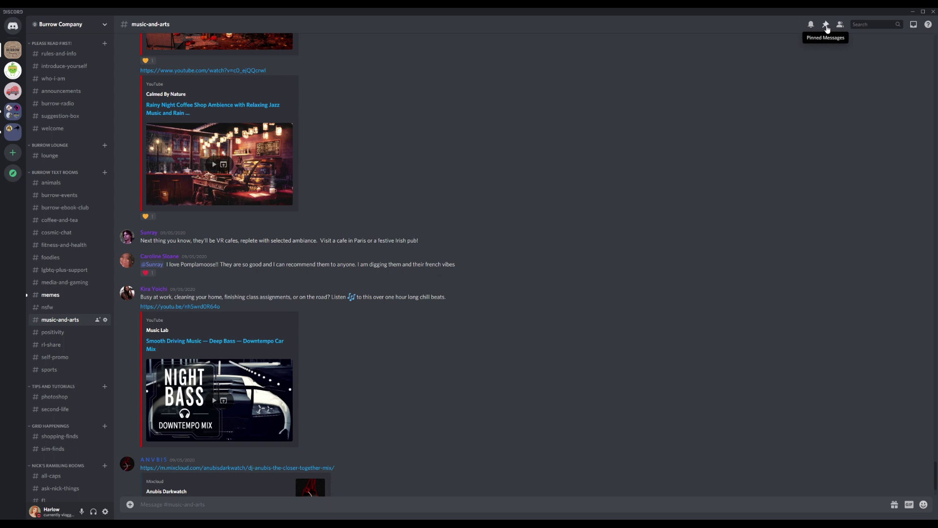
Check the pinned messages of the music-and-arts channel, and view the pinned weekly line-up in the burrow-events channel.
click(826, 26)
click(826, 26)
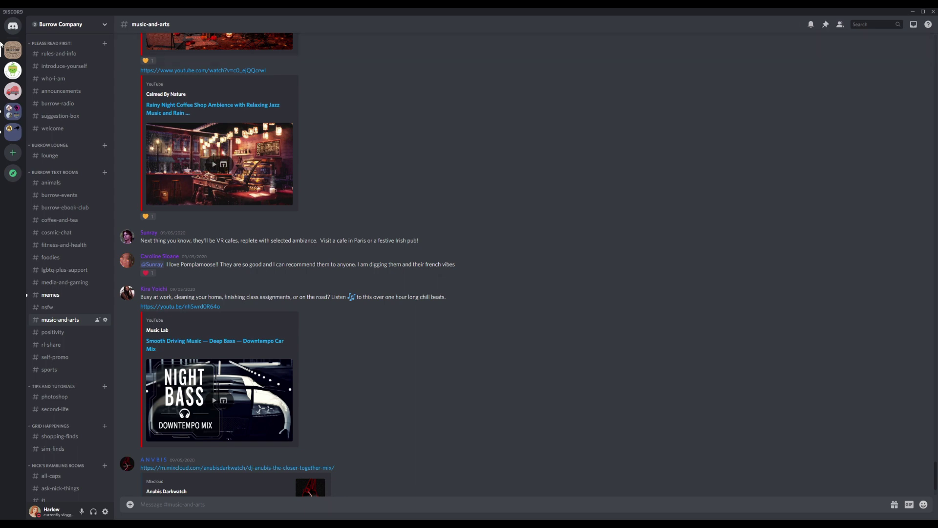
scroll(68, 401, down, 3)
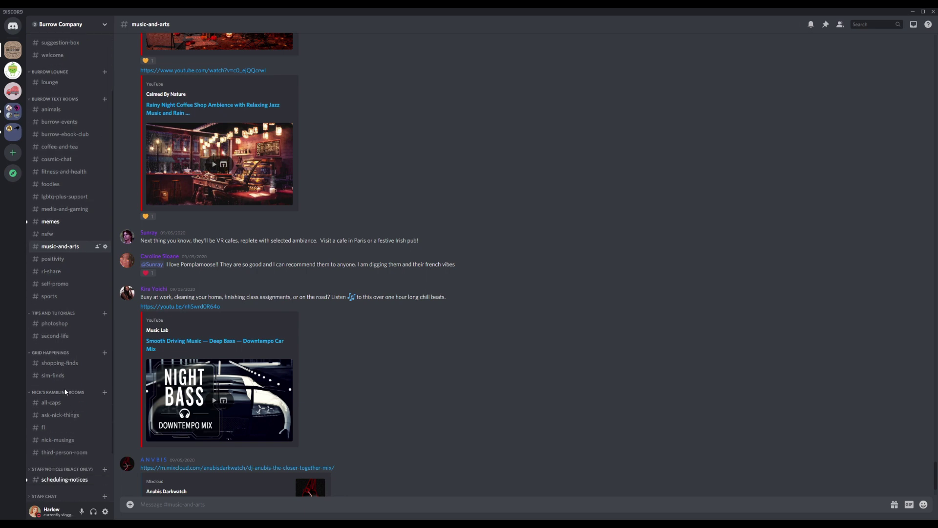
scroll(65, 392, up, 3)
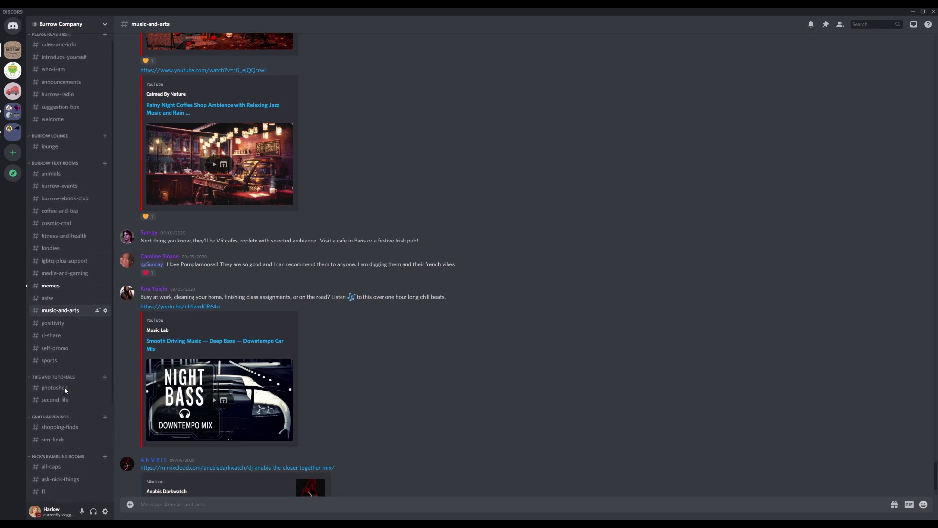
click(56, 196)
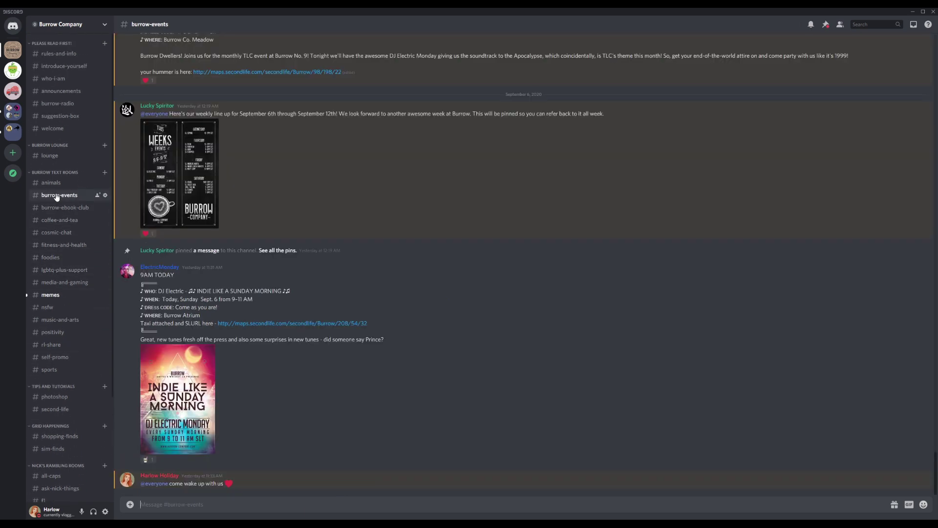
click(826, 25)
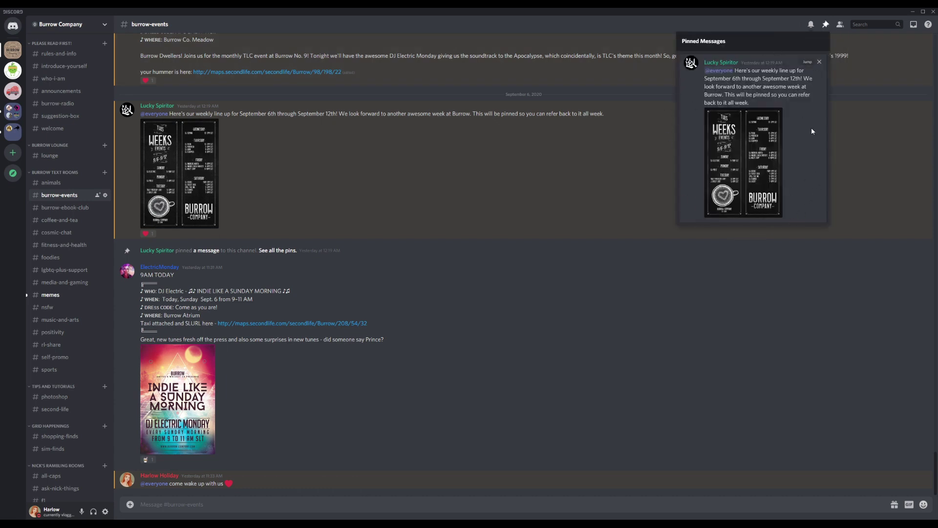
click(783, 290)
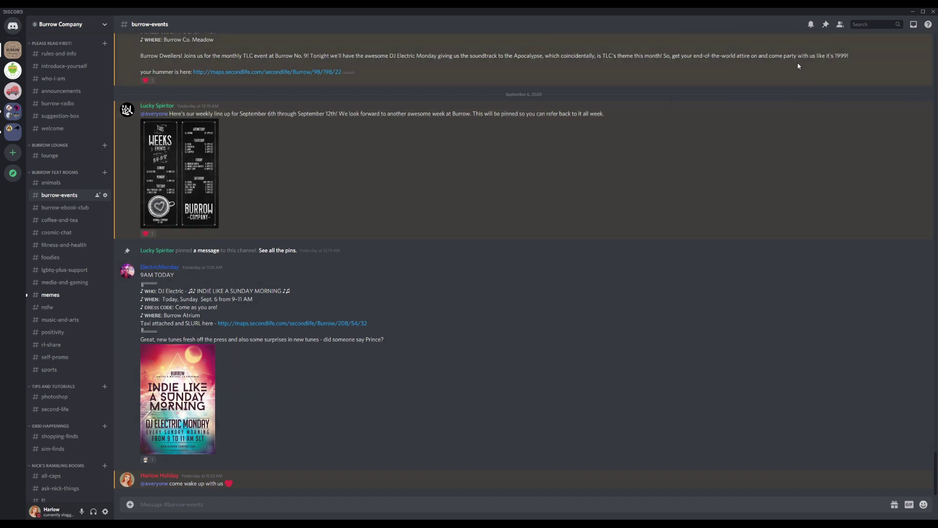
Toggle muting of the burrow-events channel on and back off, and open the memes channel.
click(811, 25)
click(811, 25)
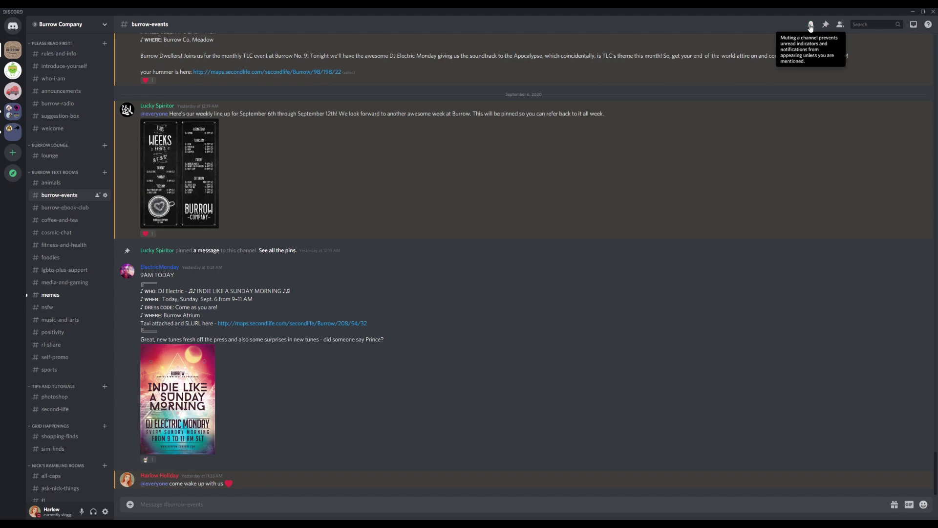
click(78, 297)
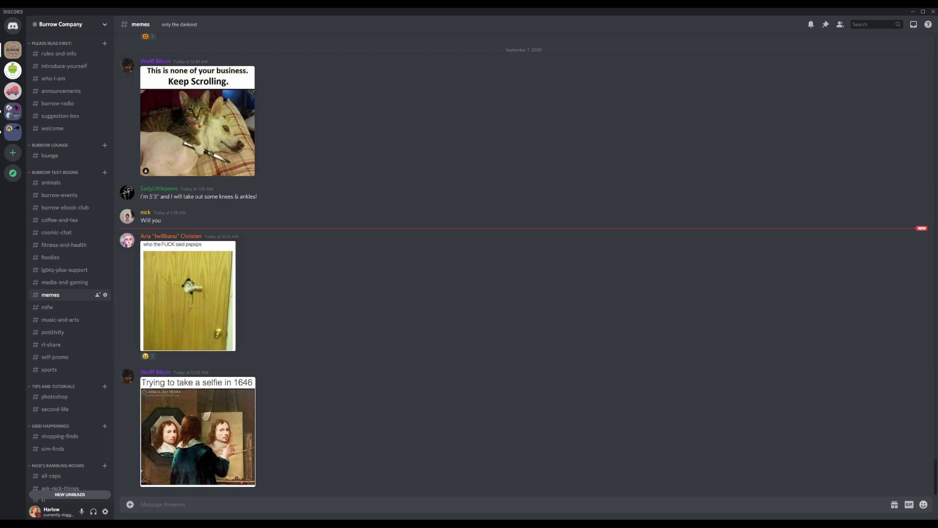
mouse_move(386, 524)
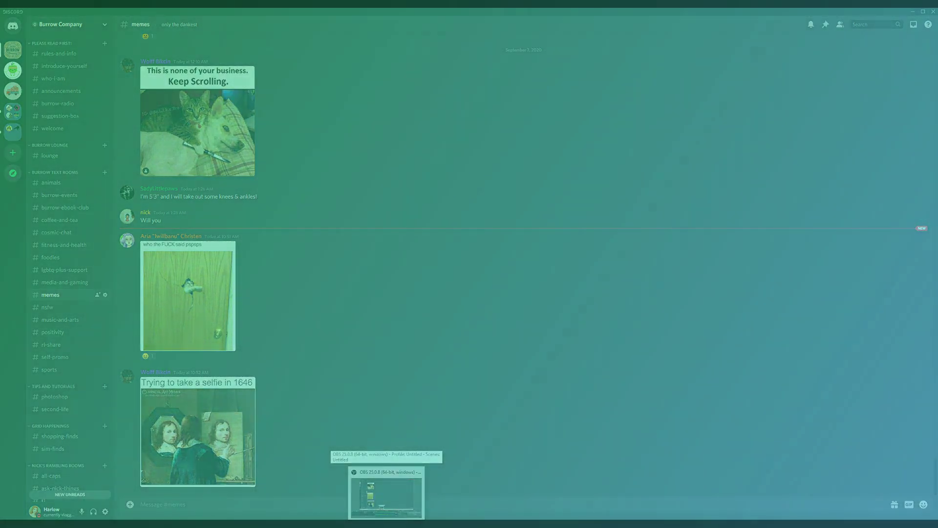
click(386, 493)
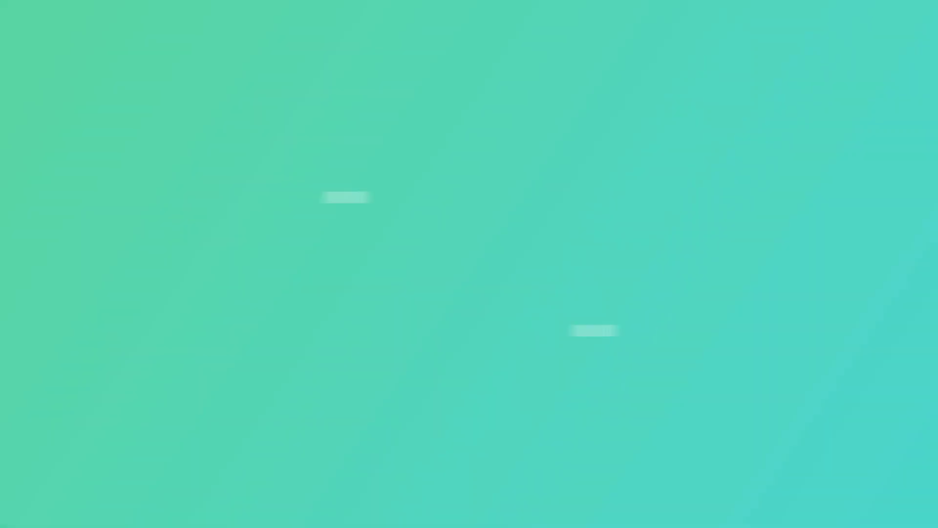